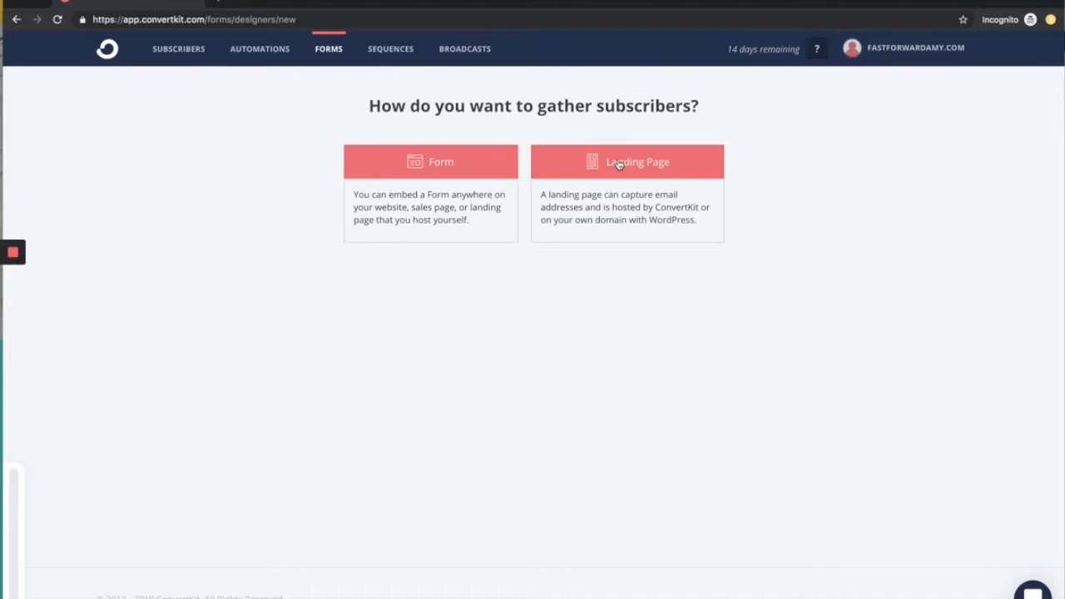
Step: Choose a landing page for gathering subscribers and browse the available templates
left_click(618, 163)
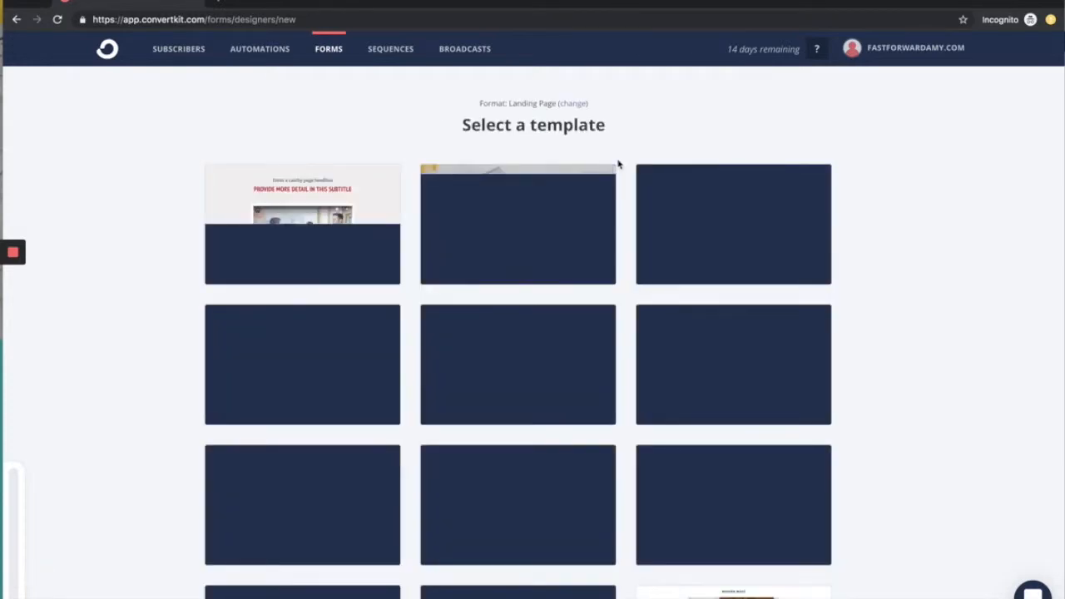
scroll(884, 183, "down", 2)
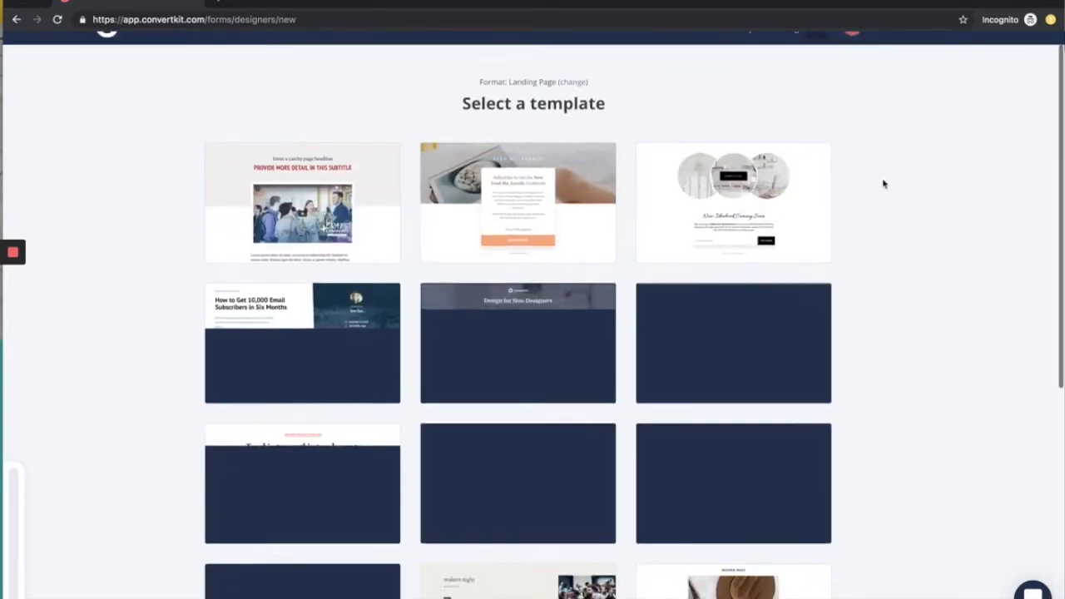
scroll(883, 184, "down", 3)
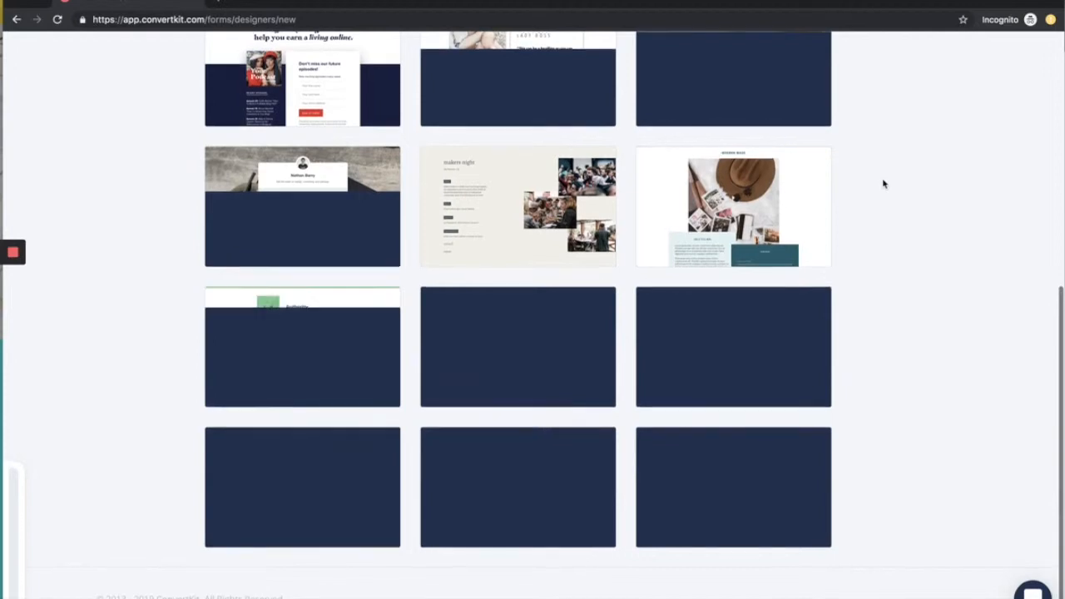
scroll(883, 183, "up", 2)
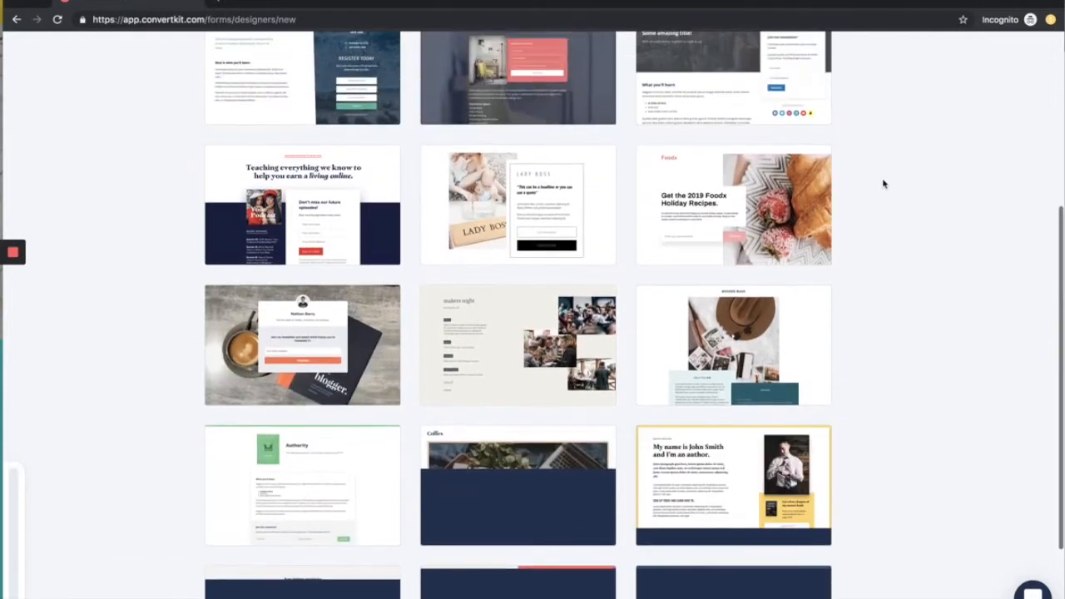
scroll(883, 183, "down", 2)
scroll(884, 183, "up", 5)
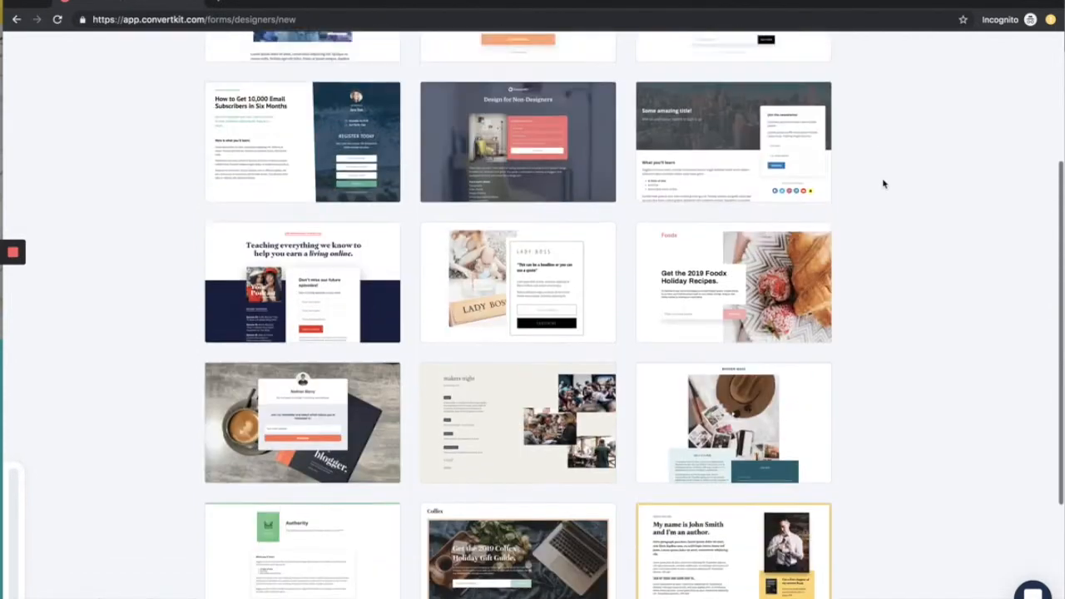
Step: Preview the Lady Boss template and look over its images, text and subscribe box
mouse_move(529, 470)
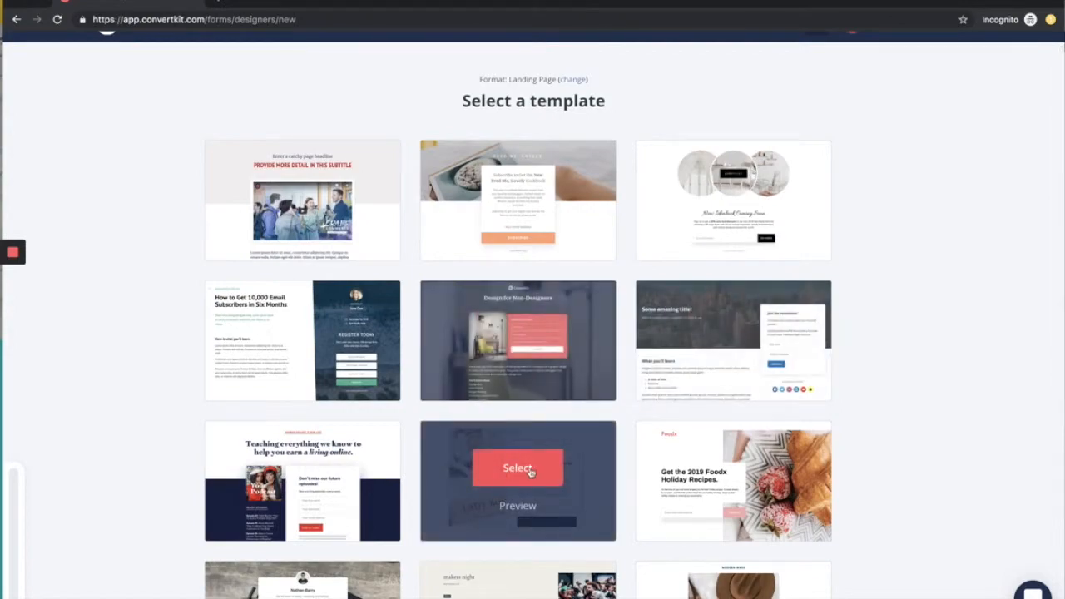
left_click(516, 507)
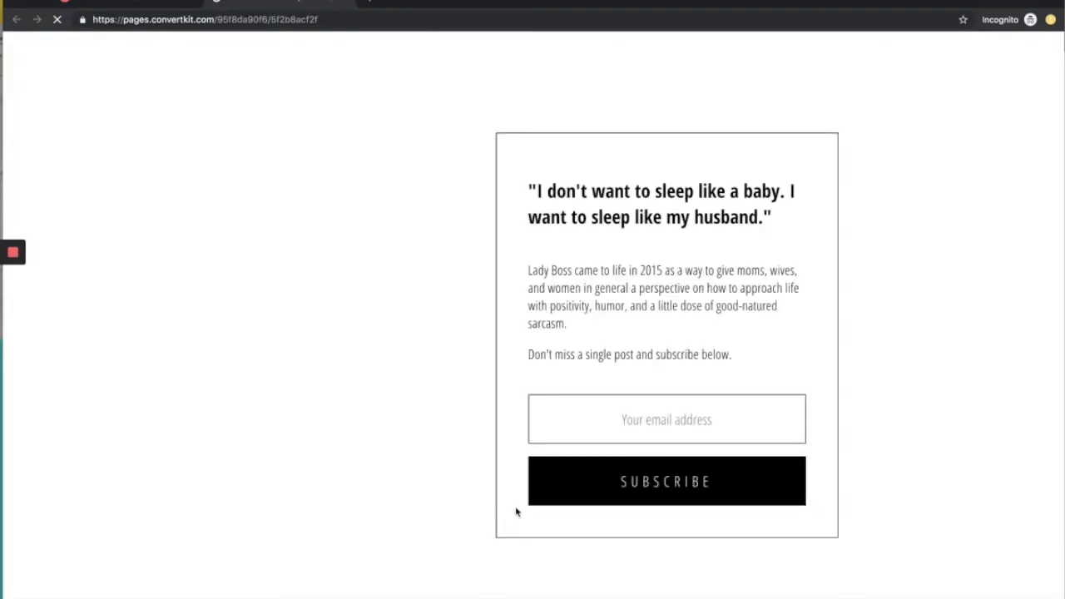
scroll(516, 511, "down", 1)
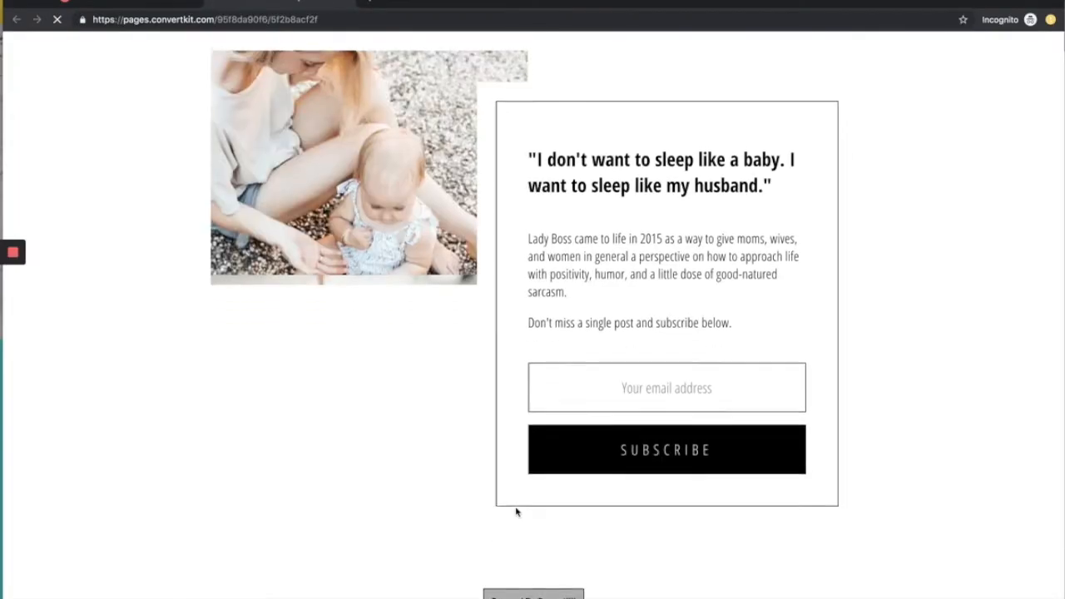
scroll(516, 512, "up", 1)
scroll(516, 511, "up", 1)
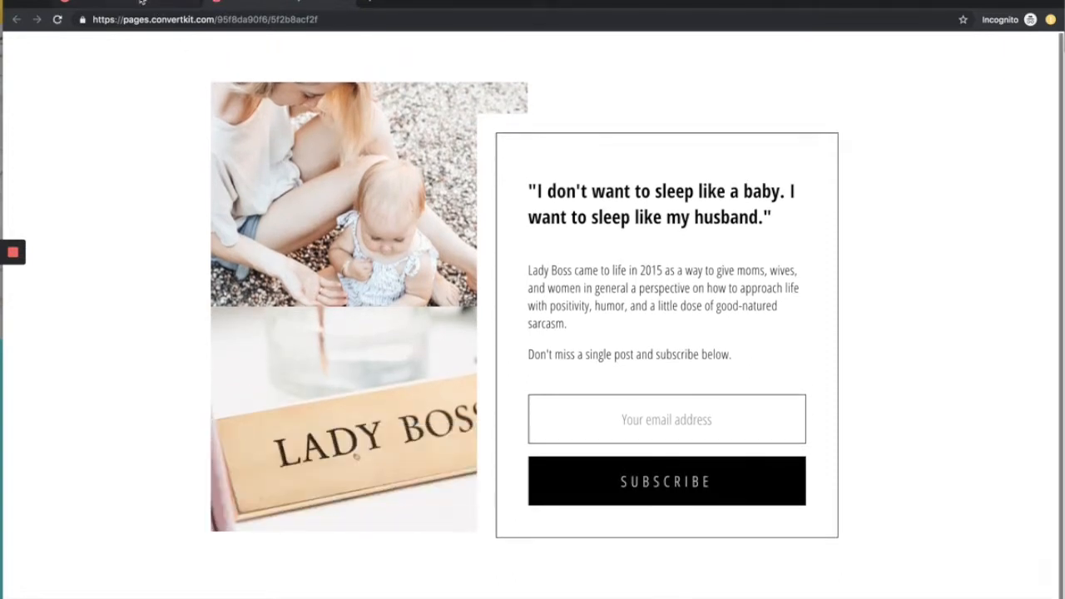
Step: Return to the template list and select the Lady Boss template for the landing page
left_click(146, 3)
mouse_move(546, 470)
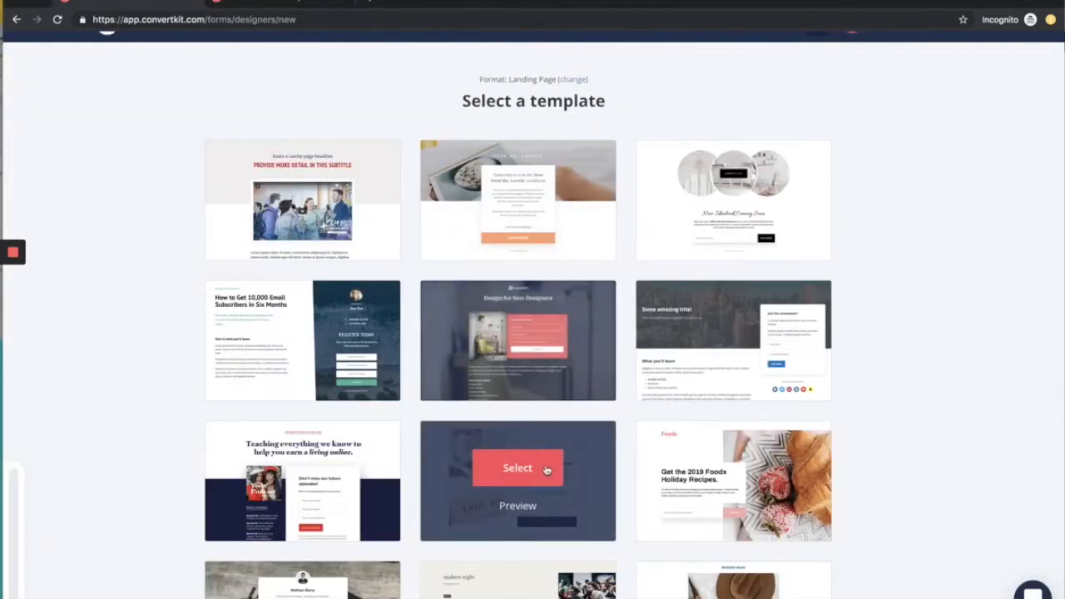
left_click(546, 470)
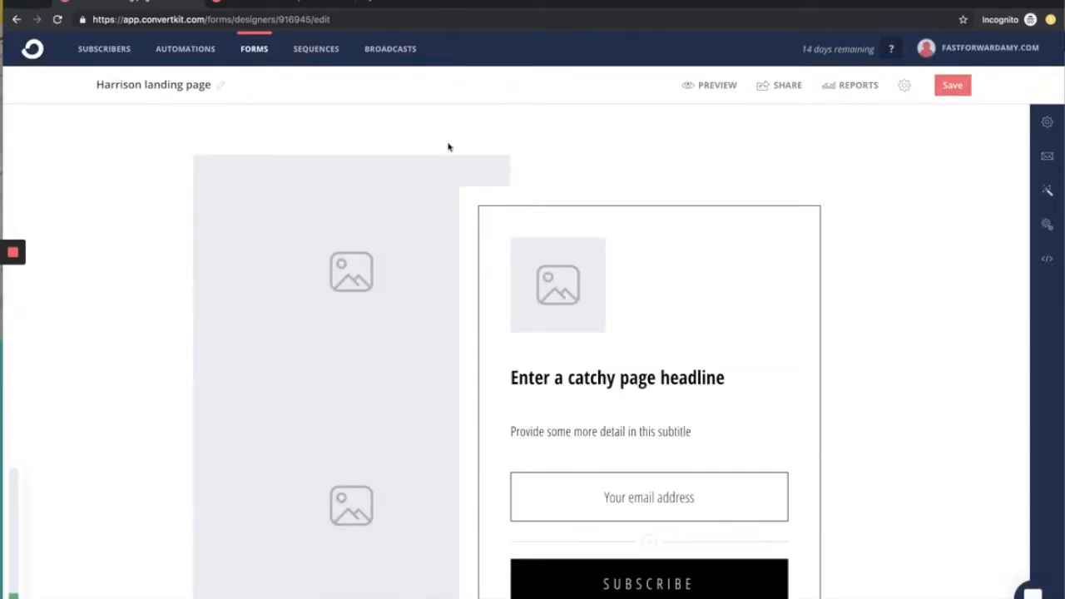
Step: Rename the landing page as DOWNLOAD Lead Magnet
left_click(221, 85)
triple_click(188, 87)
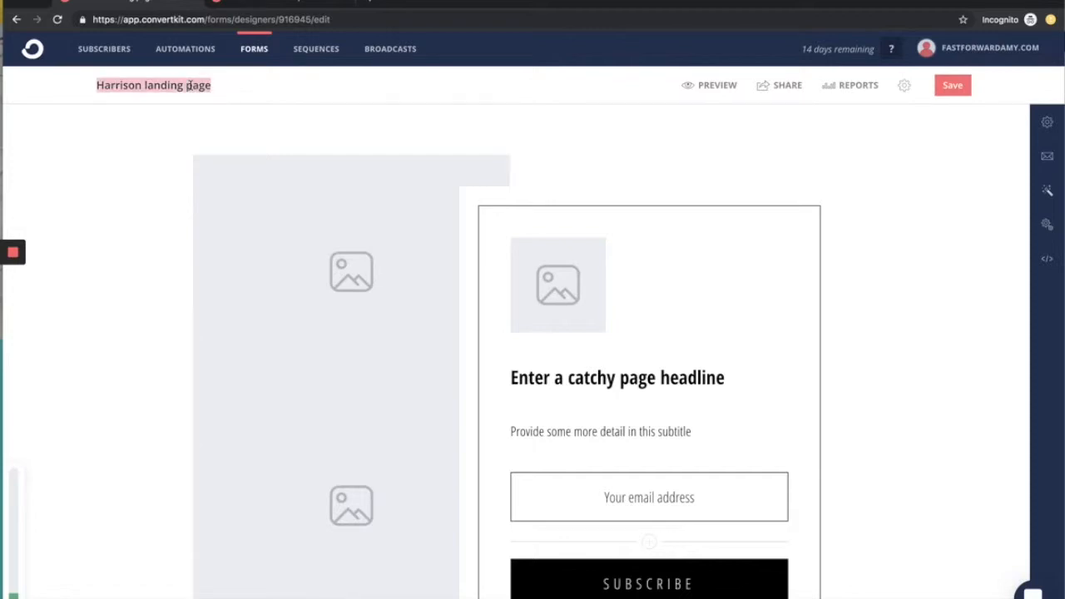
type("DOWNLOAD Lead Magnet")
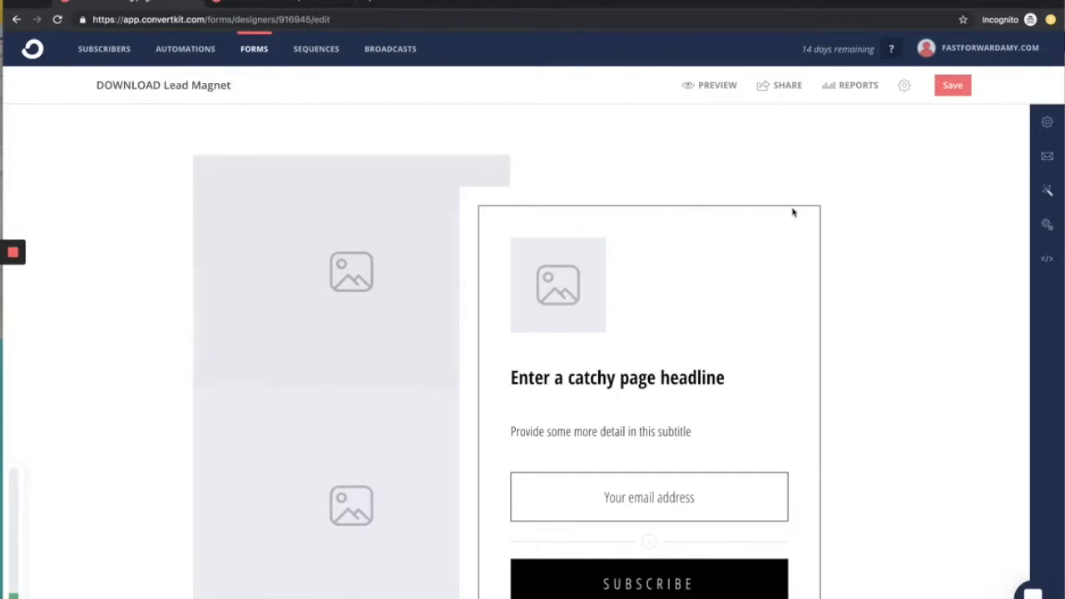
left_click(883, 227)
Step: Inspect the settings of the upper image placeholder and of the Powered By ConvertKit badge
left_click(364, 270)
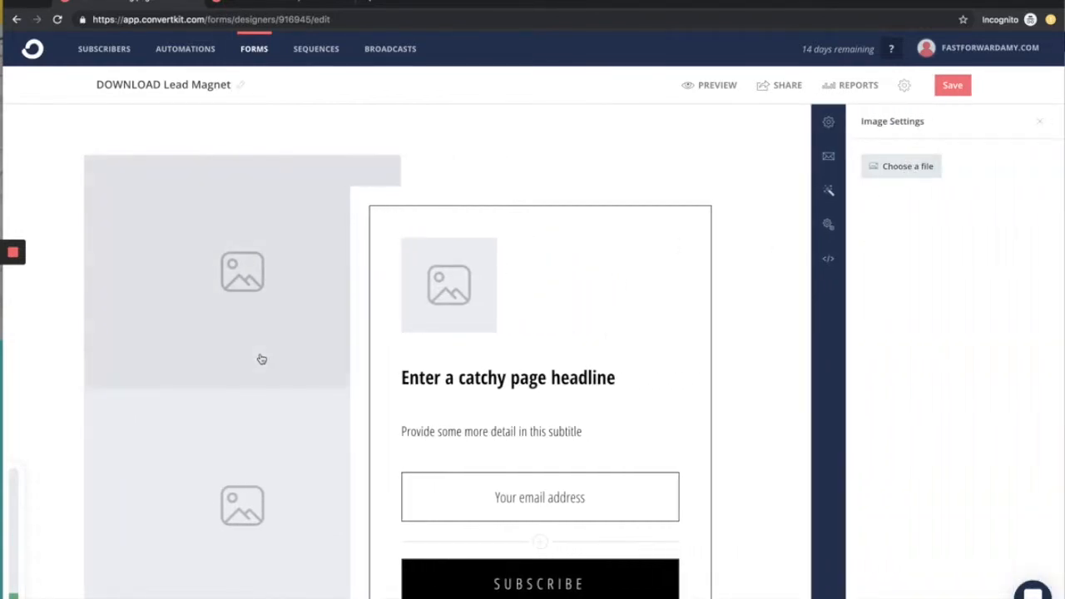
scroll(261, 359, "down", 3)
scroll(218, 396, "up", 3)
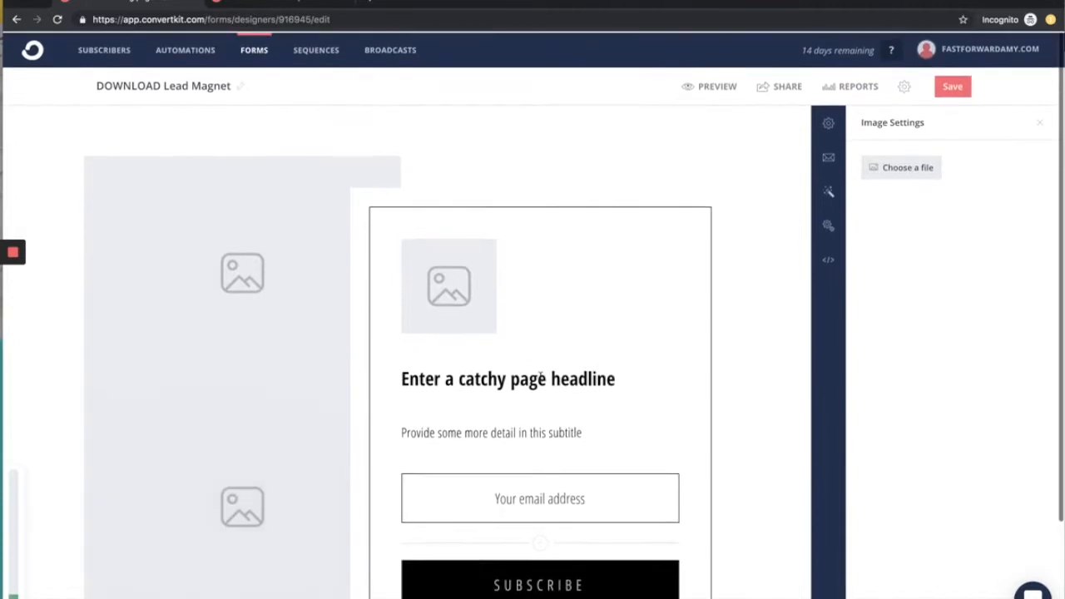
scroll(469, 546, "down", 3)
left_click(407, 595)
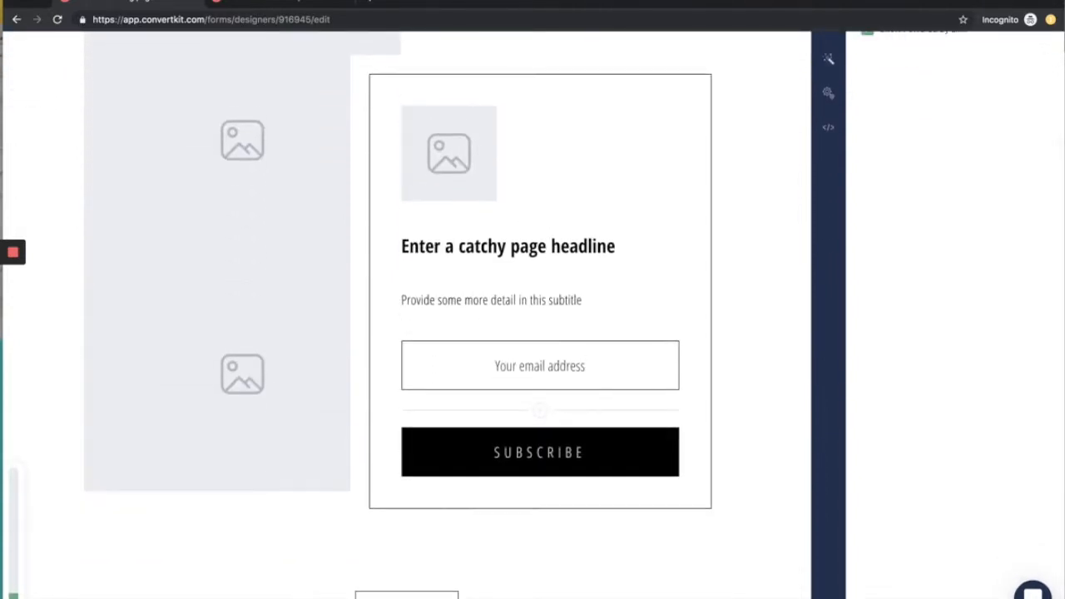
scroll(616, 376, "up", 3)
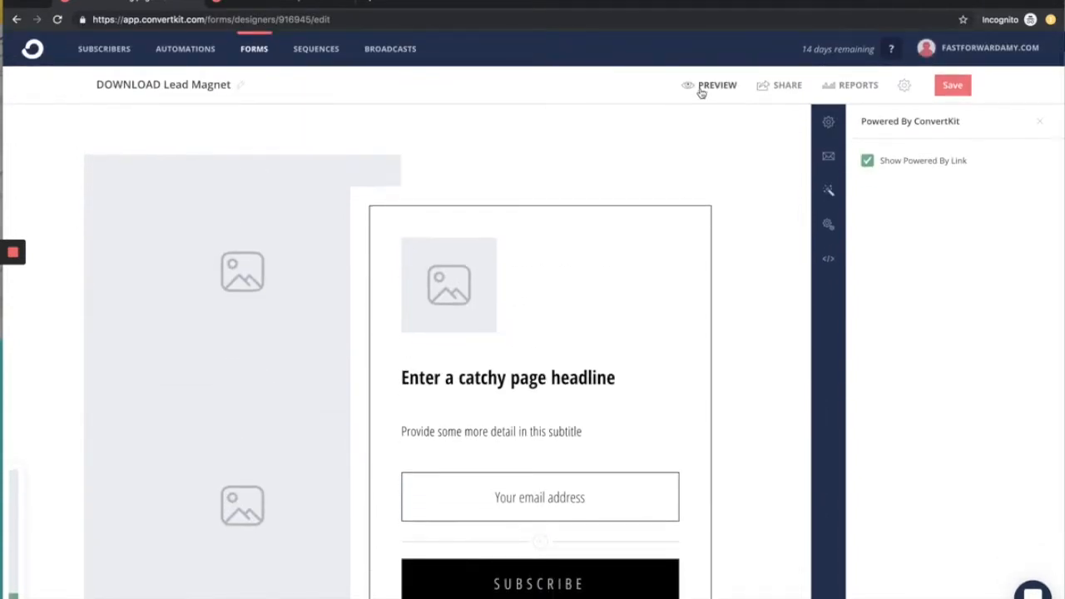
Step: Preview the landing page through its shared link in a new browser tab and return to the editor
left_click(701, 91)
left_click(701, 92)
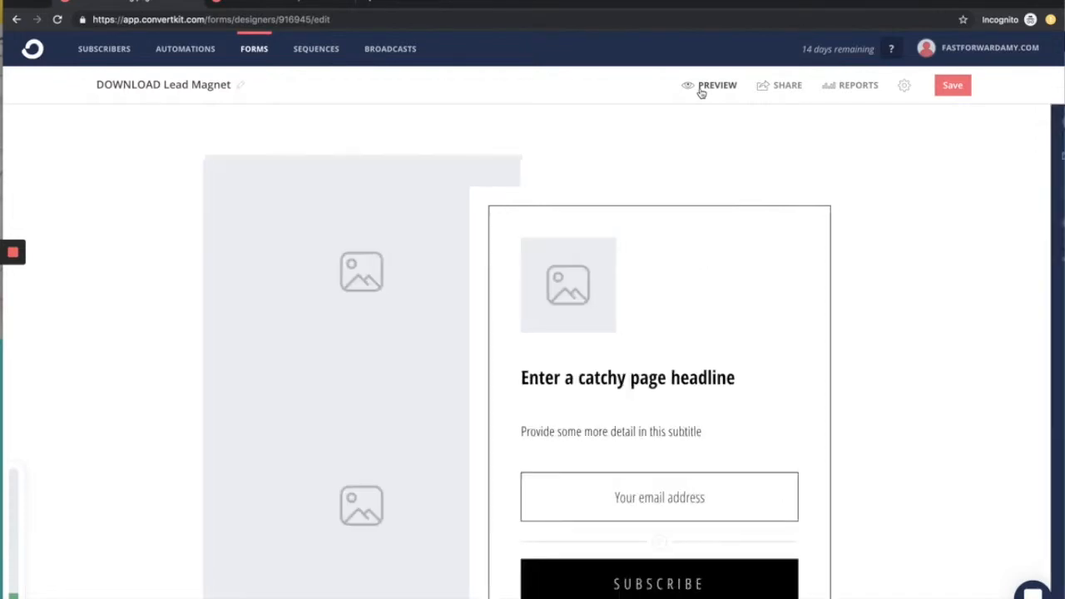
left_click(766, 86)
left_click_drag(656, 165, 882, 169)
key("ctrl+c")
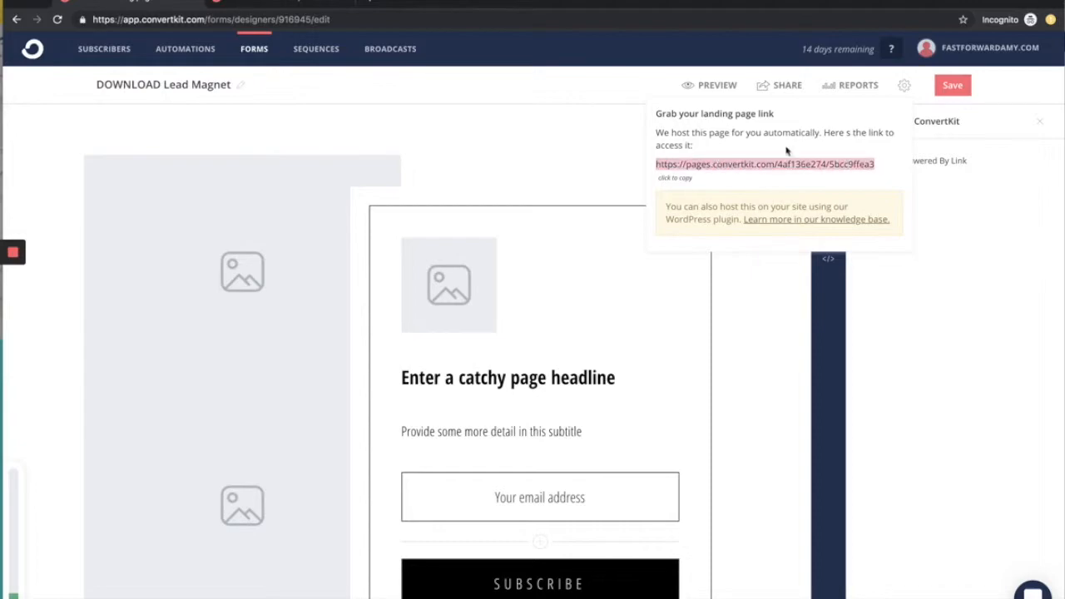
left_click(372, 4)
key("ctrl+v")
key("Return")
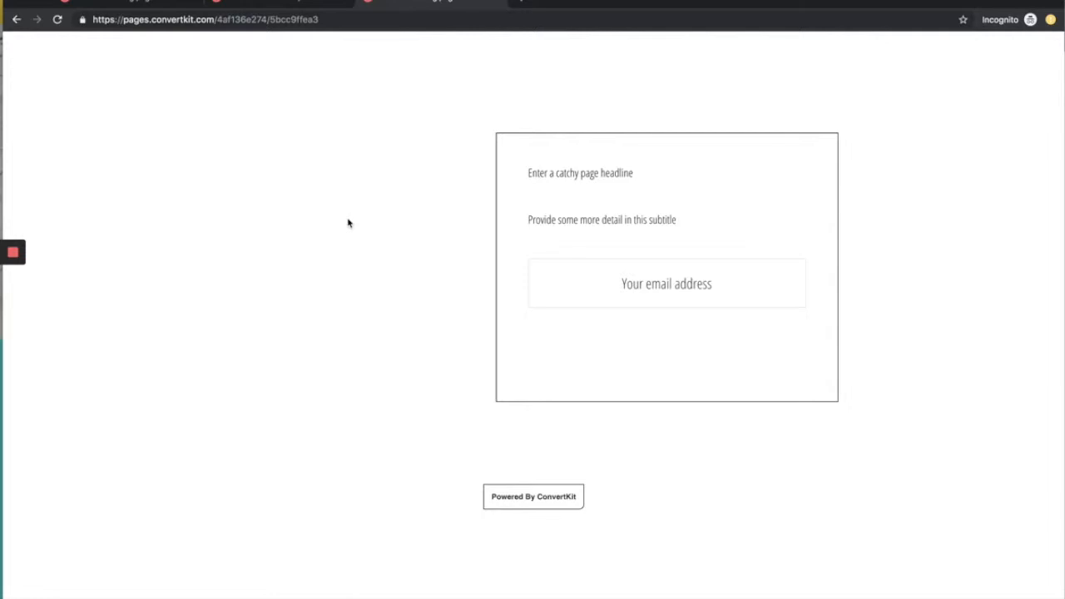
left_click(123, 4)
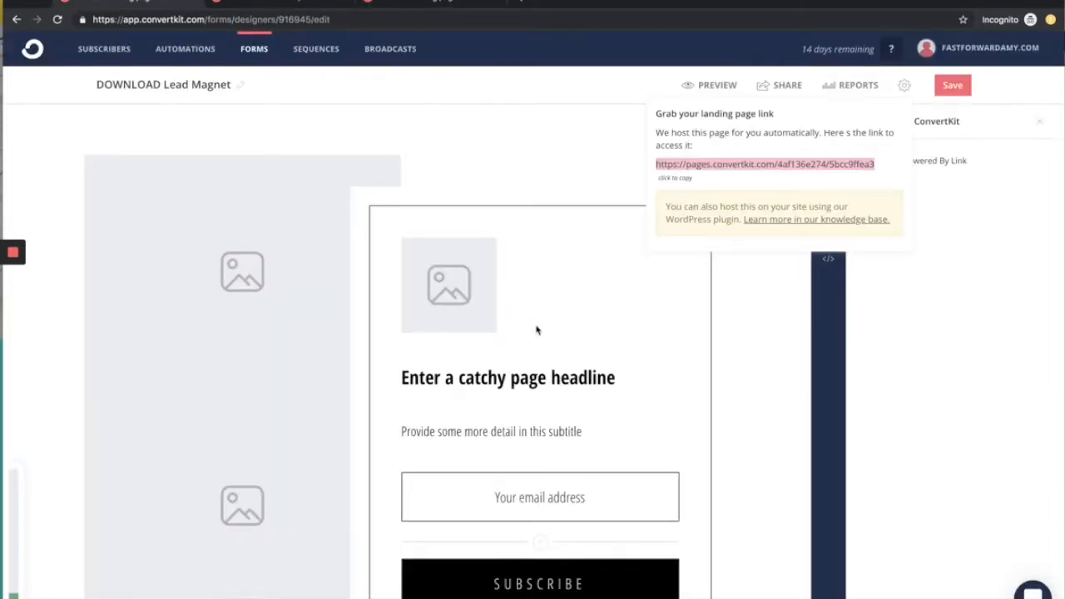
Step: Add a form field beneath the email address field and assign it the First Name custom field
left_click(554, 375)
scroll(558, 376, "down", 2)
left_click(540, 411)
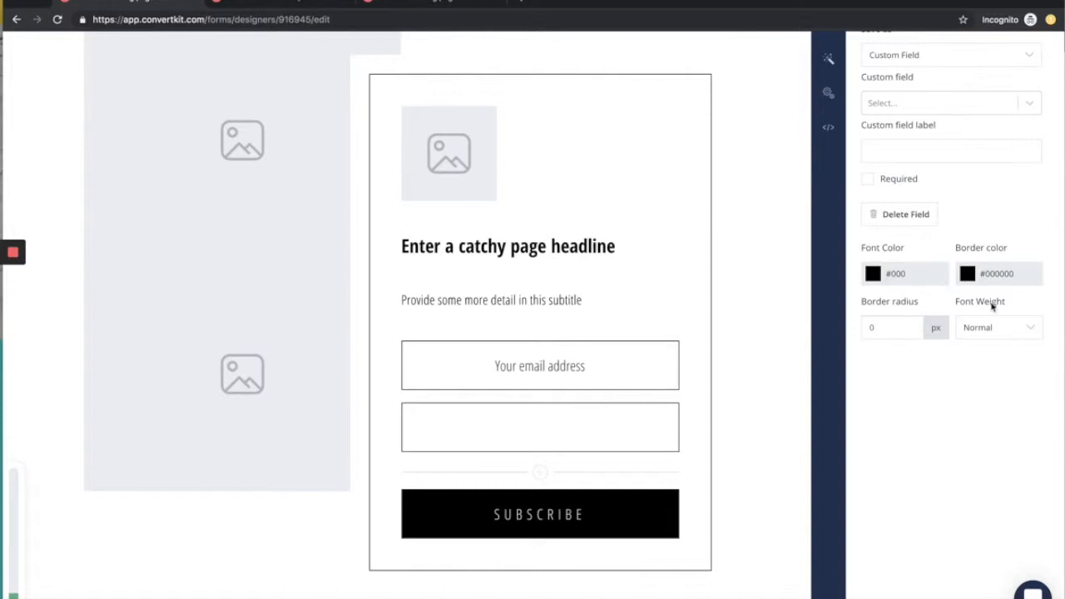
left_click(566, 424)
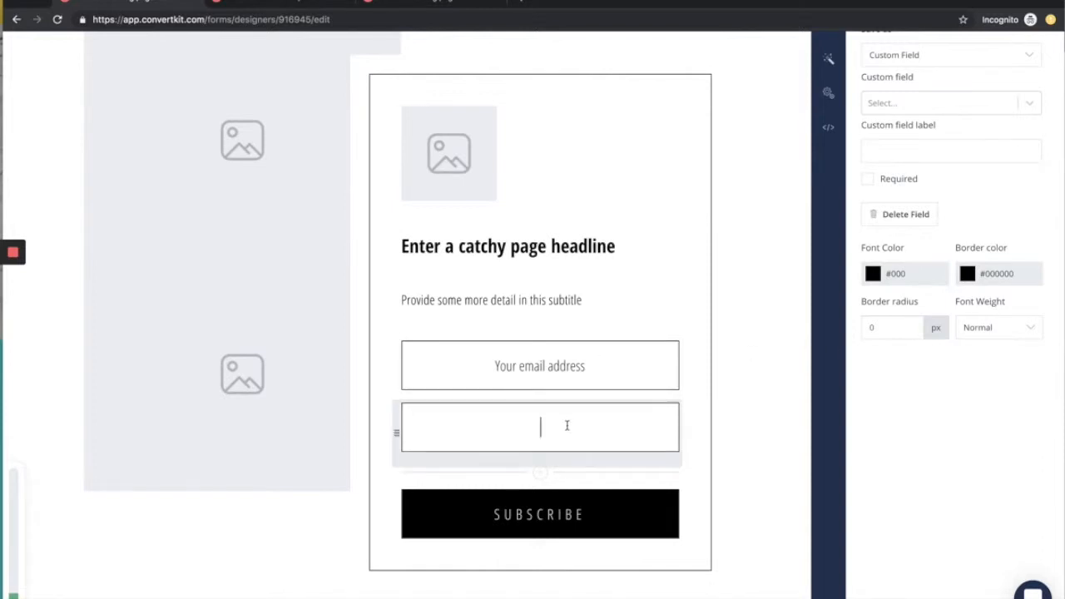
scroll(927, 149, "up", 1)
left_click(999, 125)
left_click(1020, 142)
left_click(1009, 167)
left_click(961, 203)
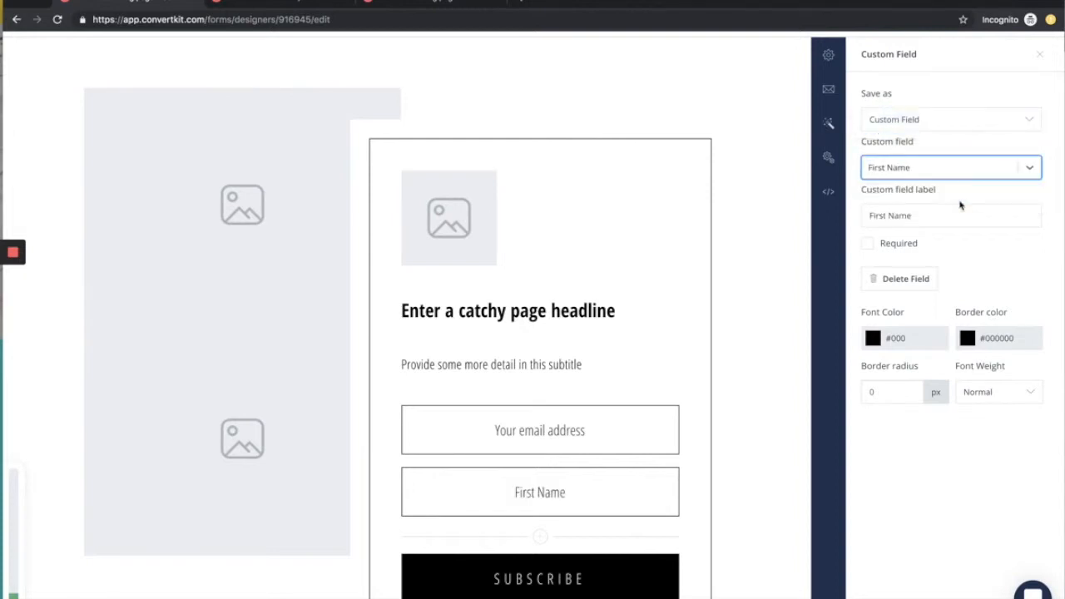
Step: Change the label of the first name field to "Your First Name"
left_click(922, 215)
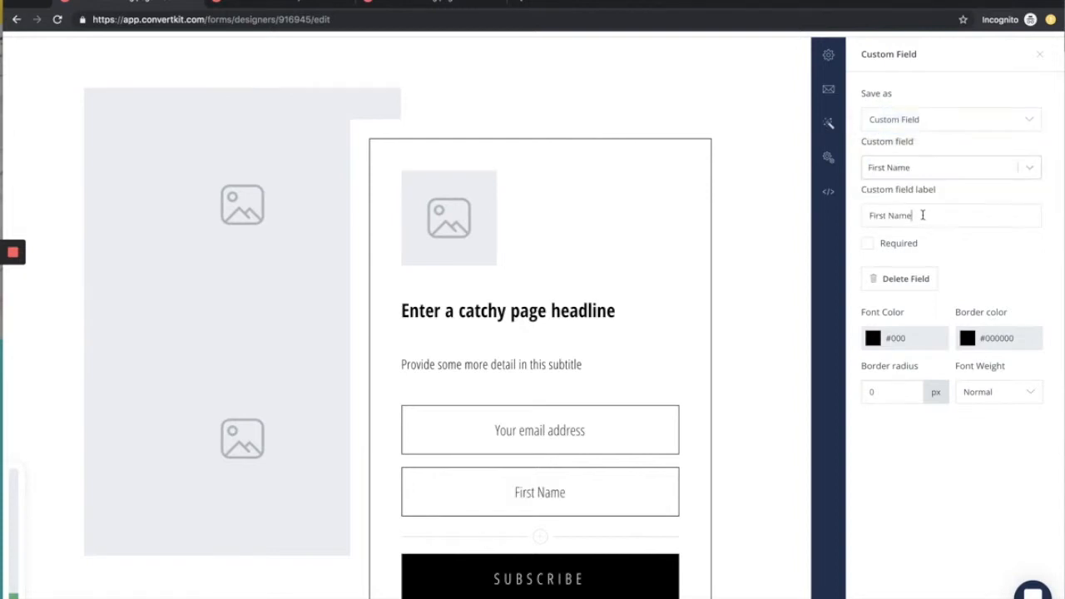
left_click(869, 215)
type("Your")
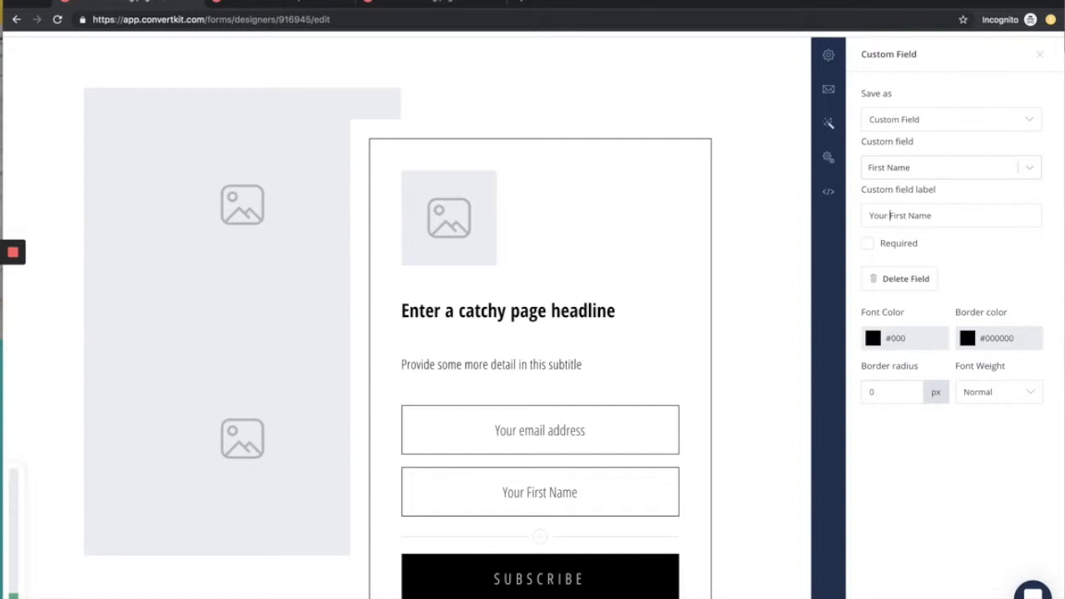
Step: Change the label of the email field to "Your Best Email Address"
left_click(532, 431)
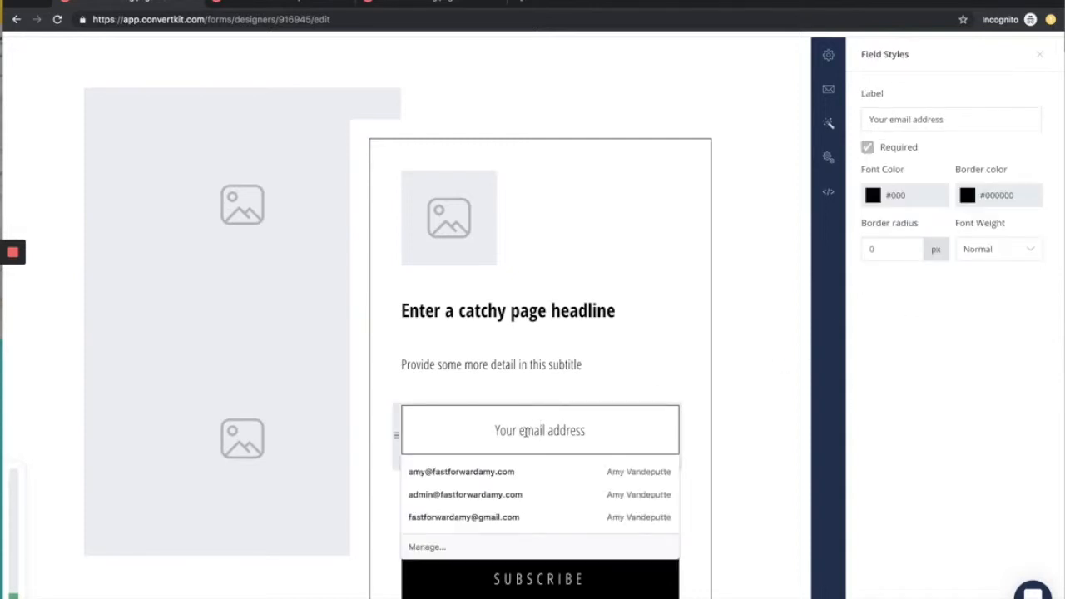
left_click(889, 122)
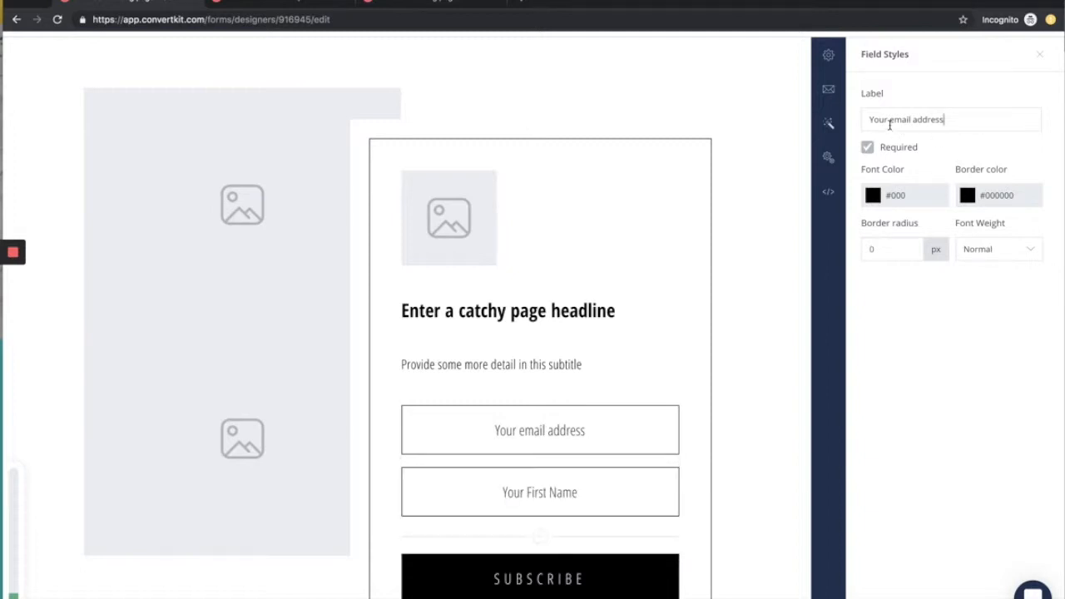
type("Best")
key("Delete")
type("E")
left_click(933, 118)
key("Delete")
type("A")
left_click(652, 361)
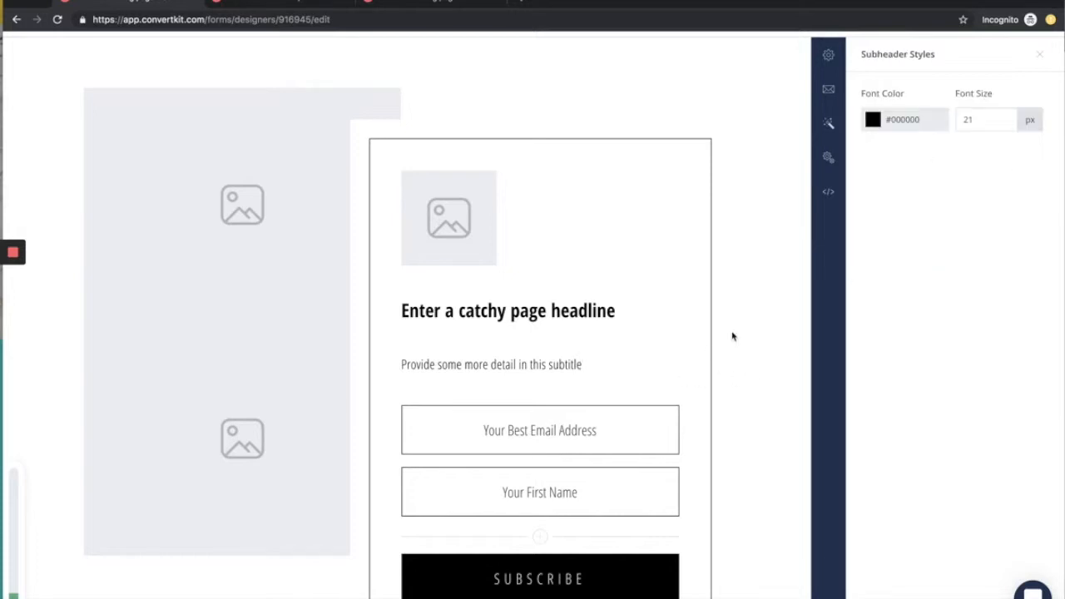
Step: Replace the page headline with "Check out this page if . you maybe want to see sometimes...."
scroll(732, 335, "down", 2)
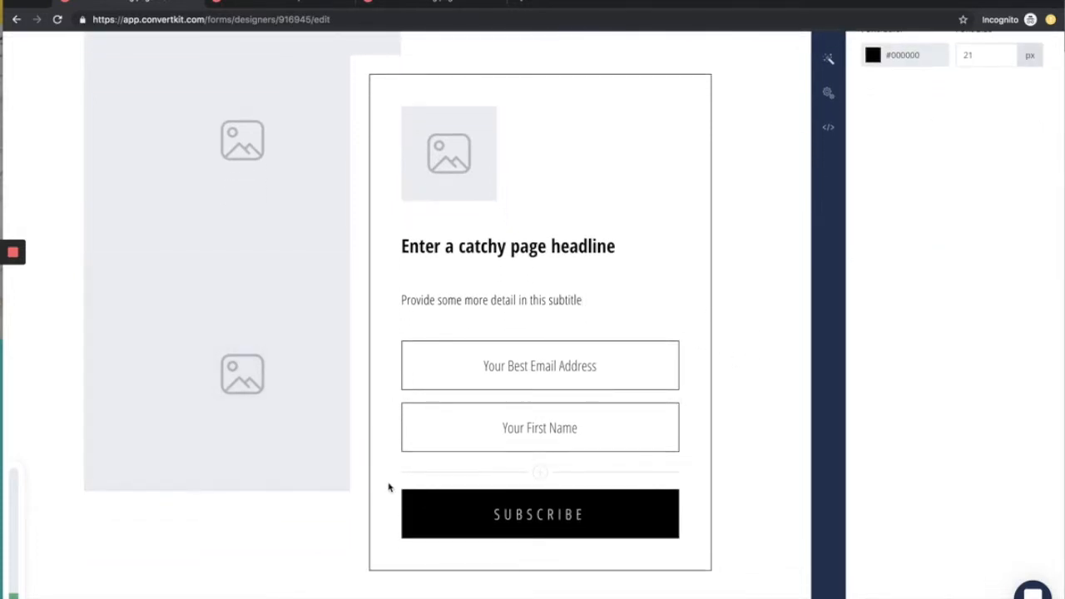
scroll(703, 449, "up", 2)
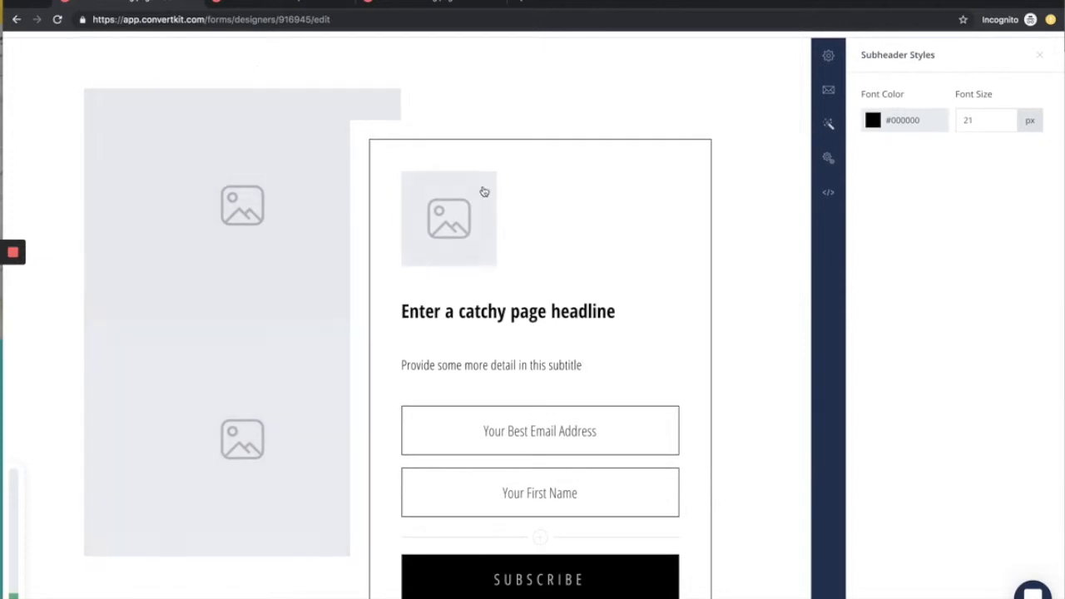
scroll(687, 241, "down", 2)
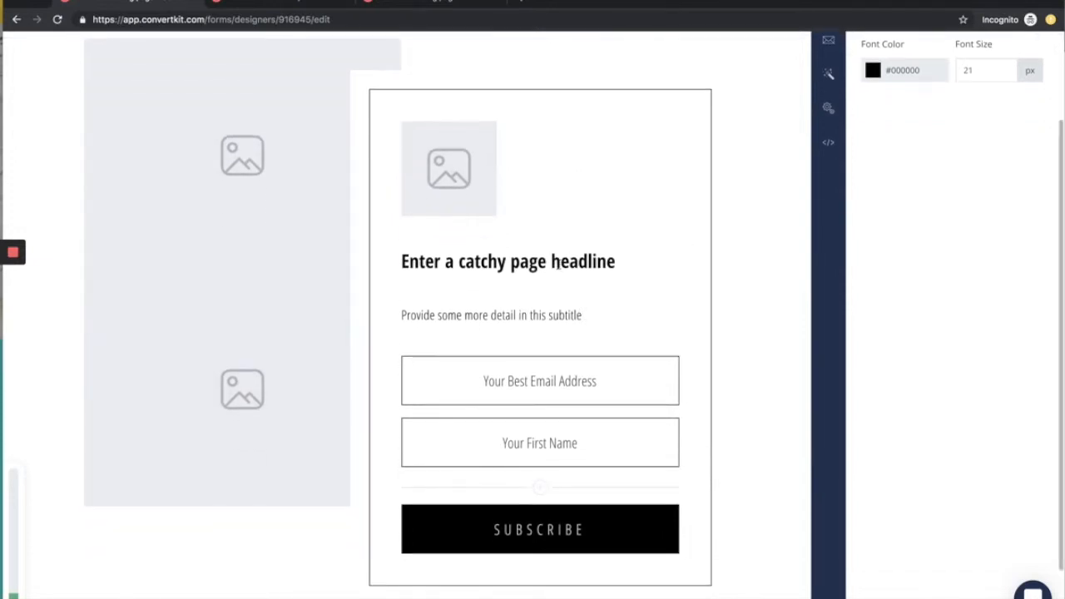
scroll(554, 264, "up", 1)
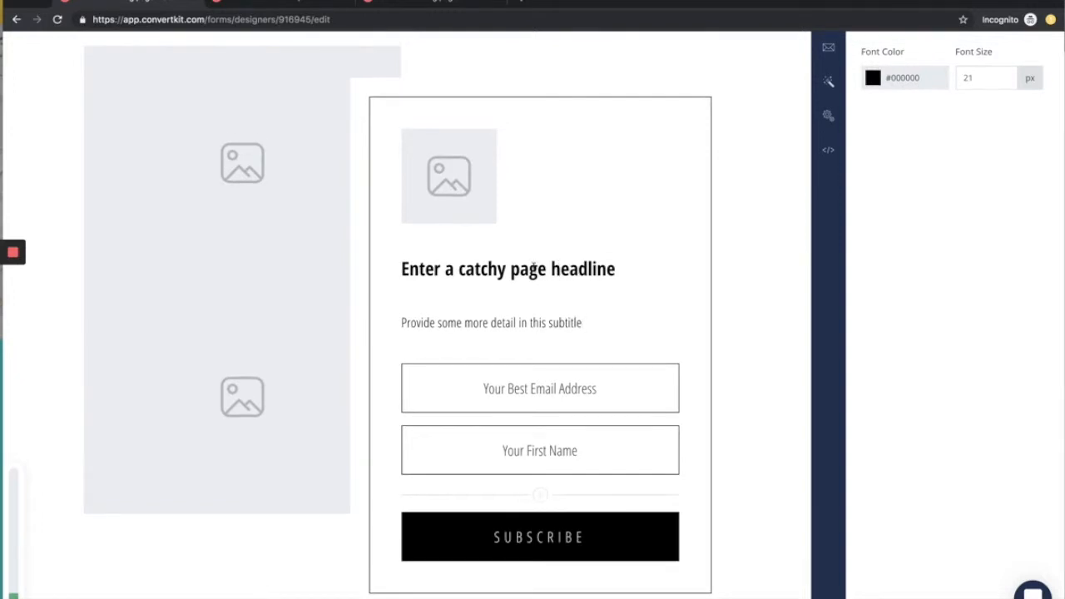
triple_click(482, 268)
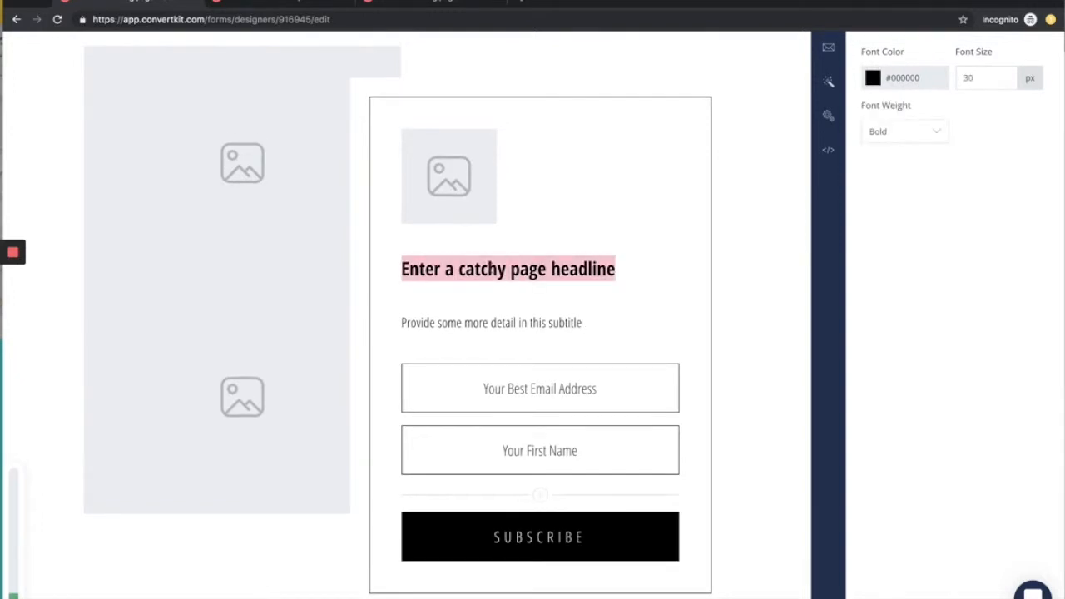
type("Check out th")
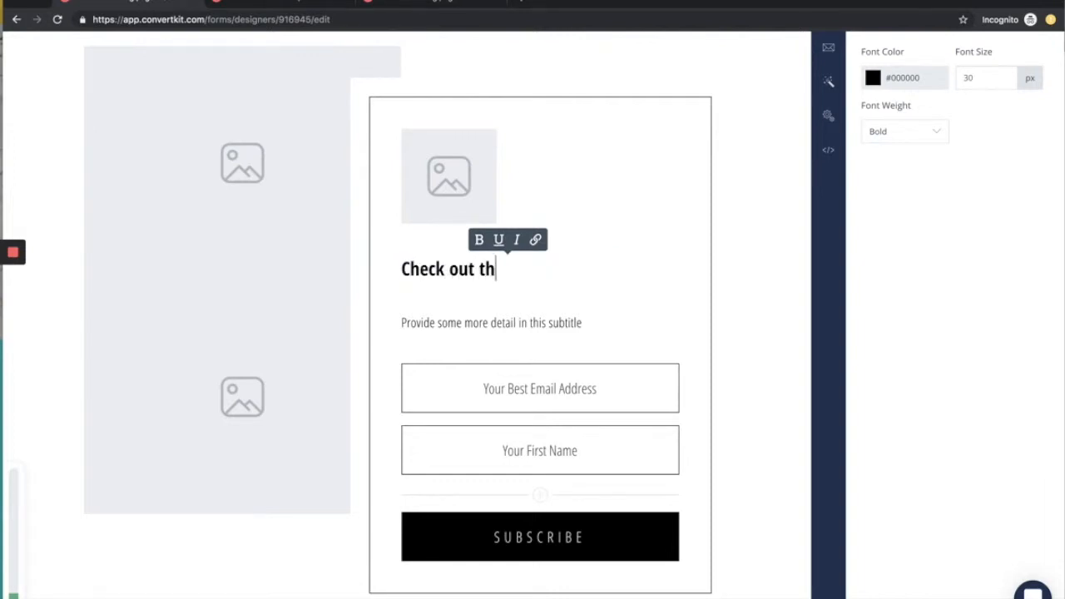
type("is page if . yo")
key("BackSpace")
key("BackSpace")
type(". you moa")
key("BackSpace")
key("BackSpace")
type("aybe")
key("BackSpace")
type("be want to see ")
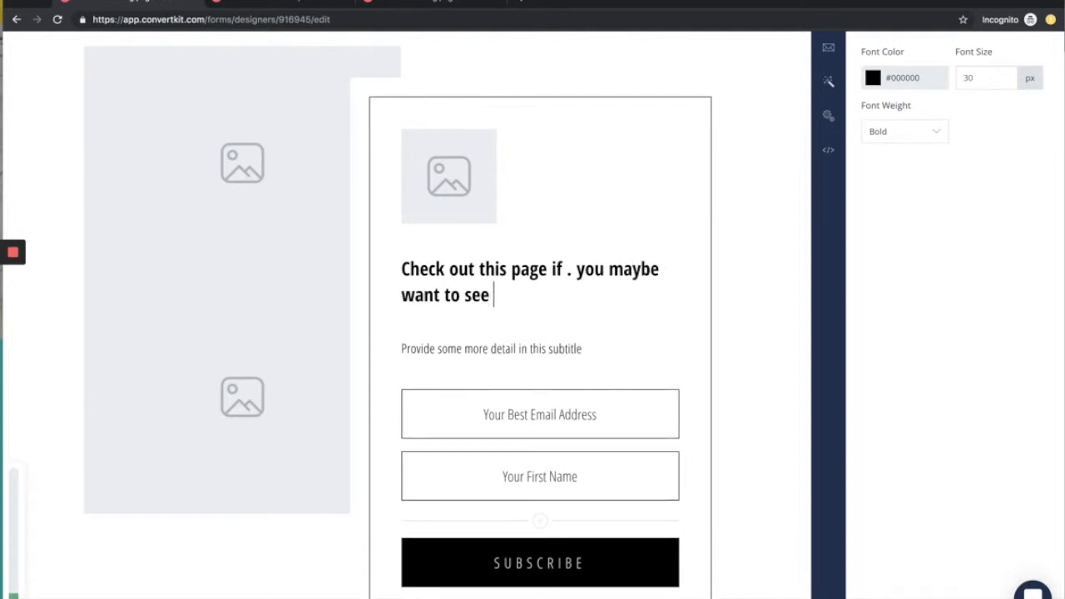
type("sometimes....")
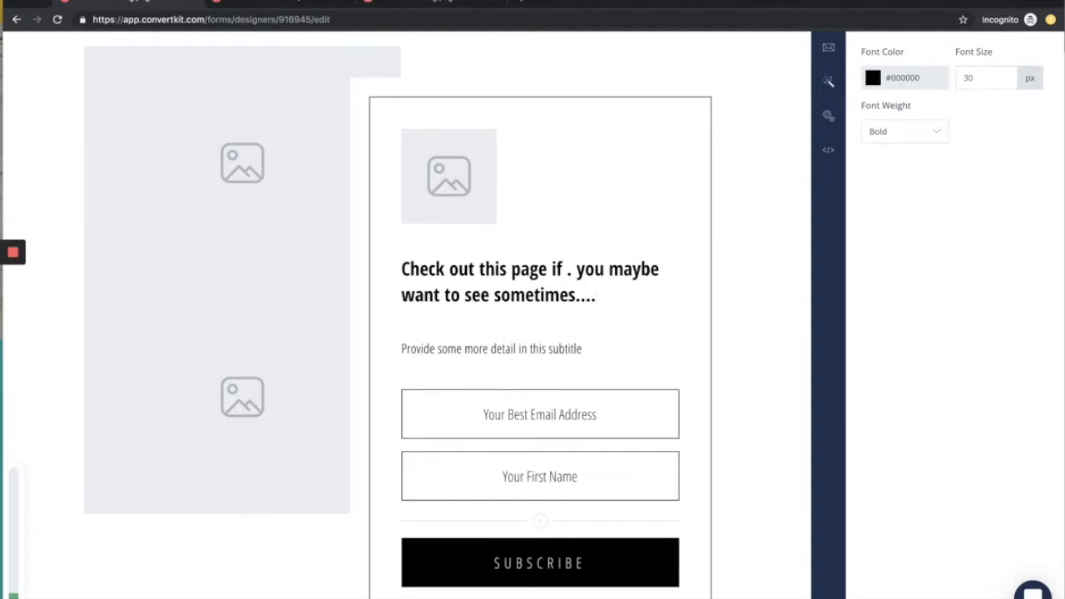
Step: Replace the page headline with "Download this free guide to triple your income"
left_click_drag(608, 291, 403, 268)
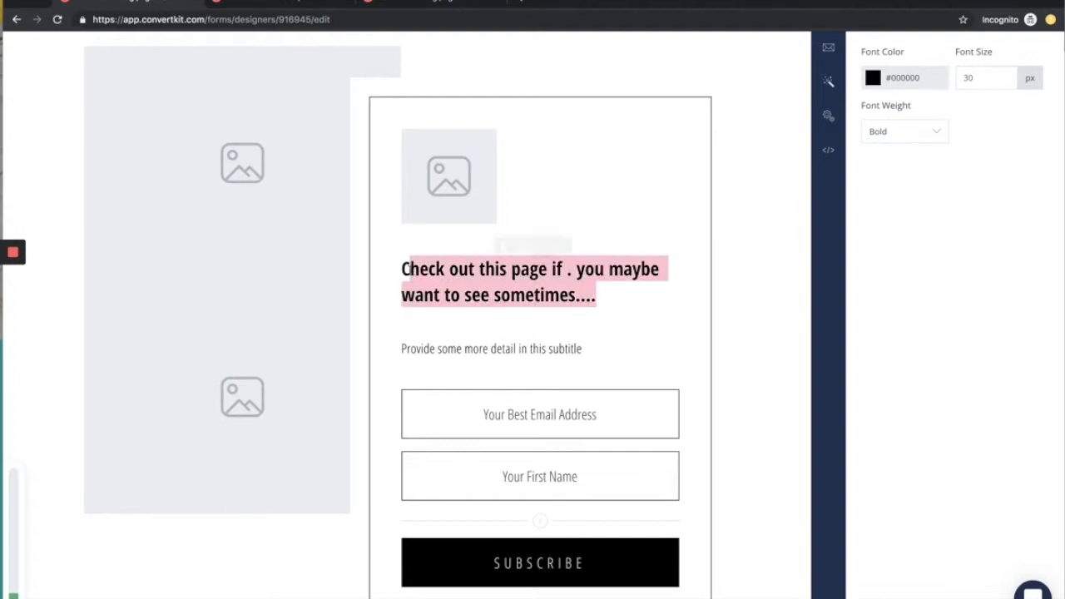
type("Download ")
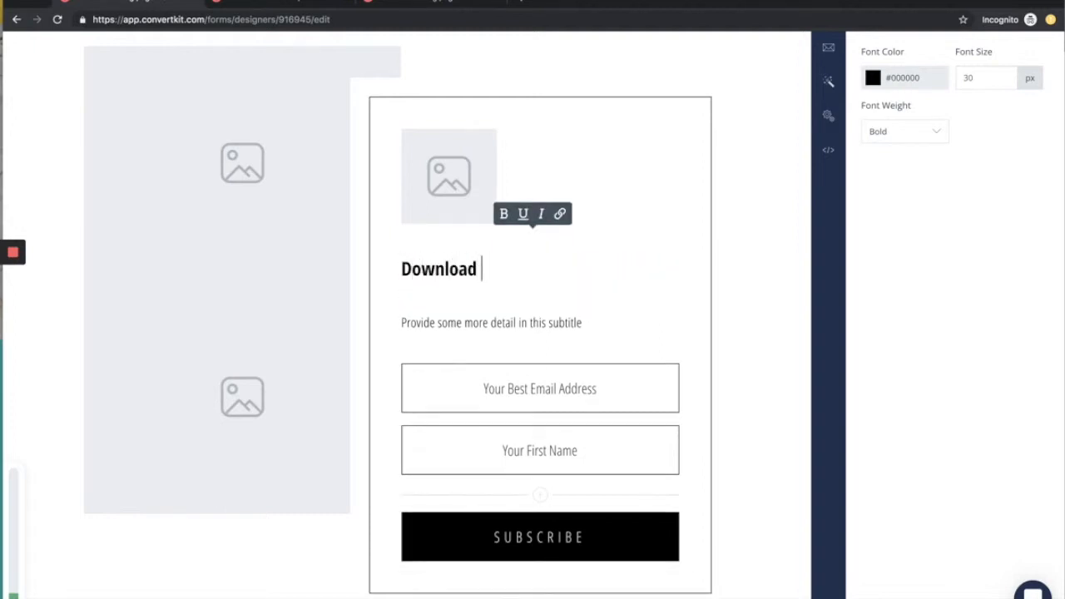
type("this free guide to triple your ci")
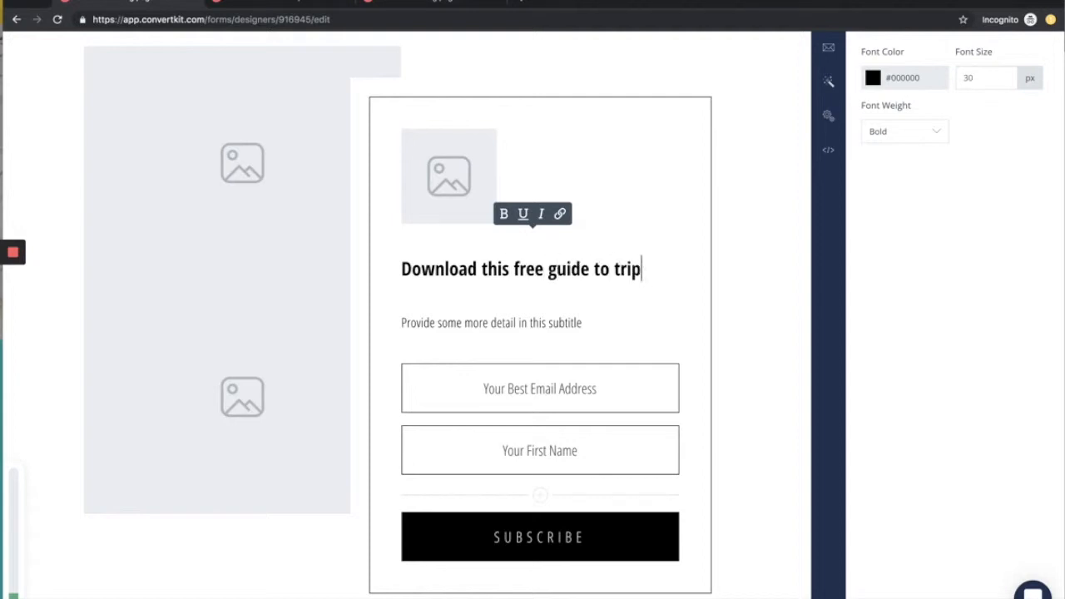
key("BackSpace")
key("BackSpace")
type("income")
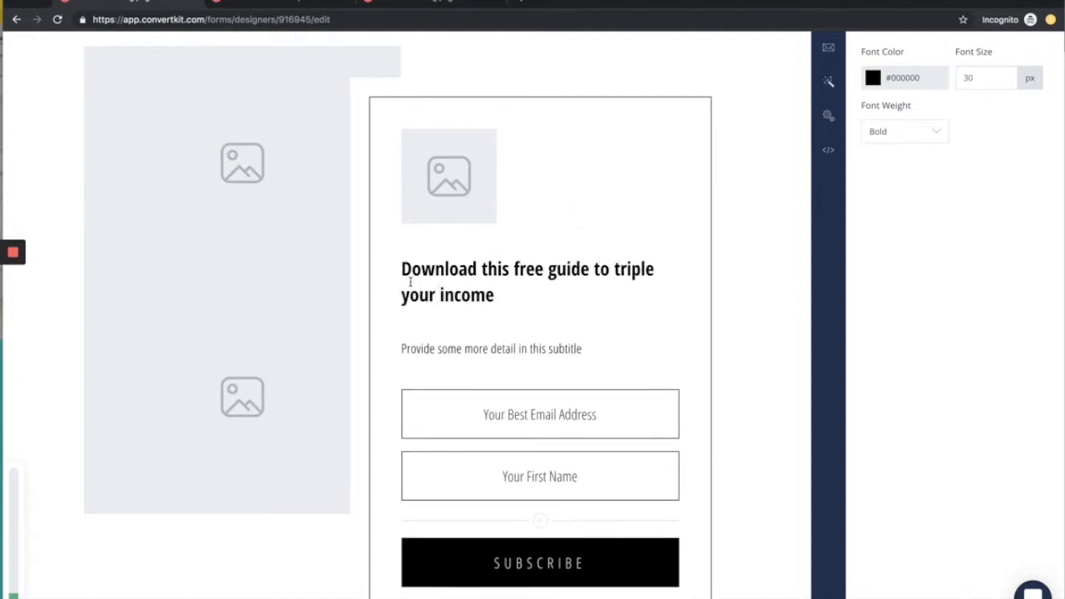
left_click(449, 347)
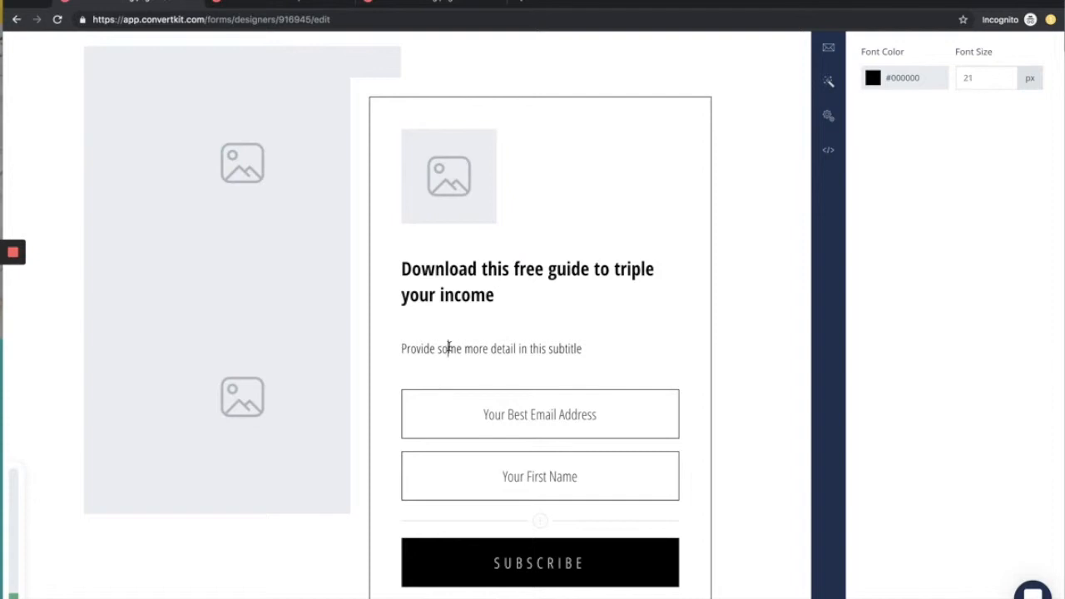
left_click_drag(406, 348, 553, 350)
scroll(555, 349, "down", 1)
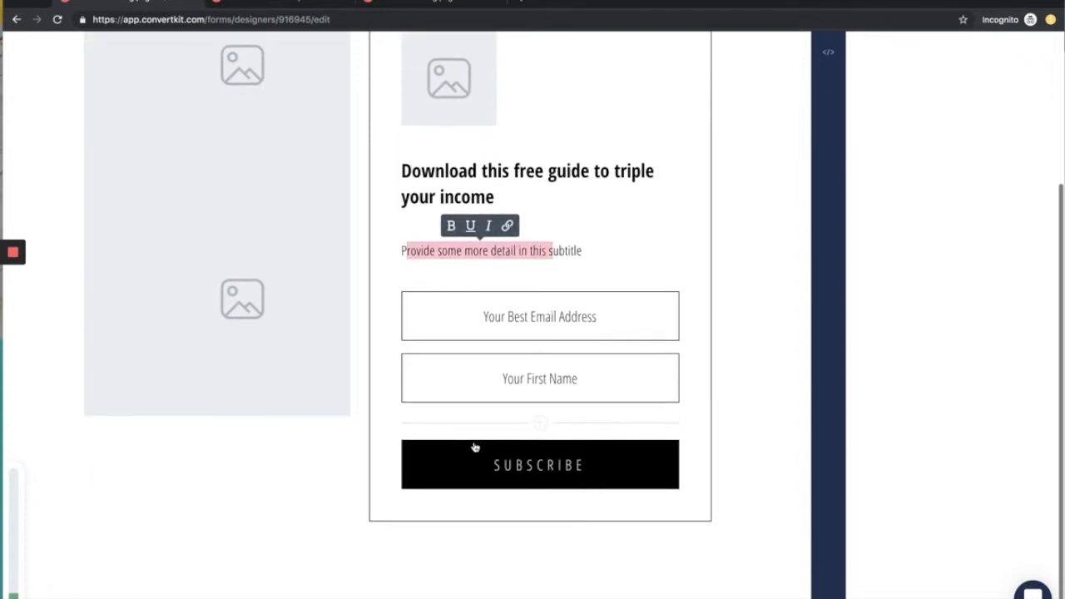
scroll(530, 471, "up", 1)
scroll(530, 471, "up", 1)
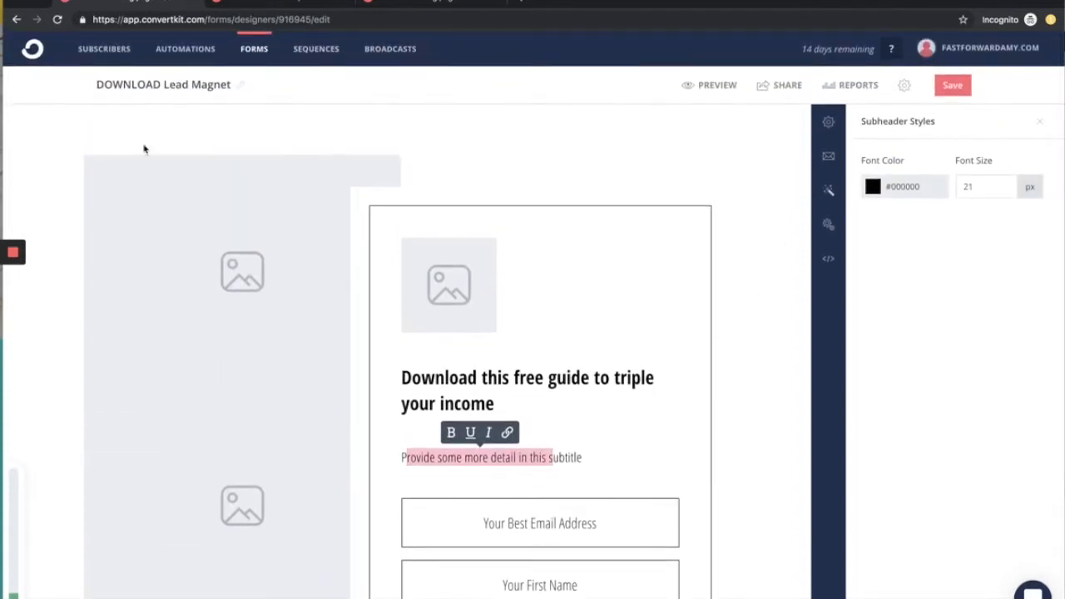
scroll(493, 577, "down", 1)
left_click(773, 449)
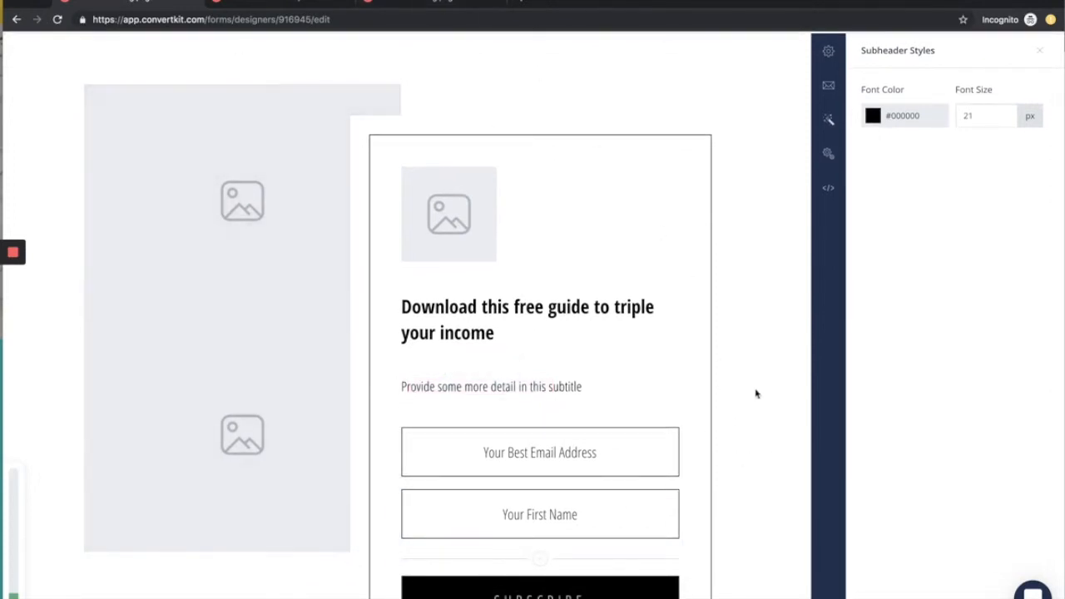
scroll(755, 394, "up", 1)
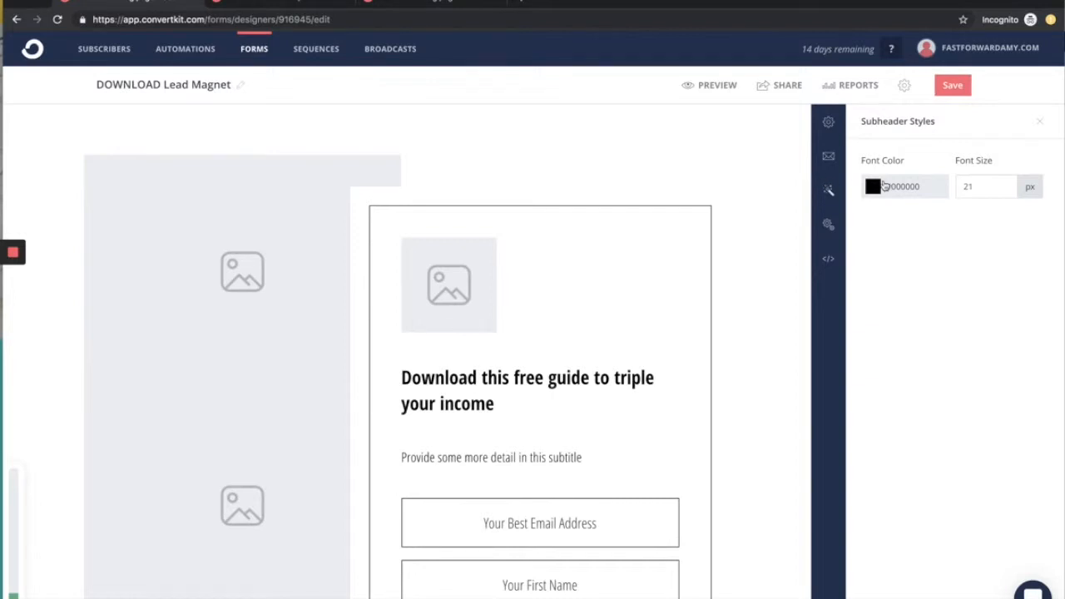
left_click(828, 158)
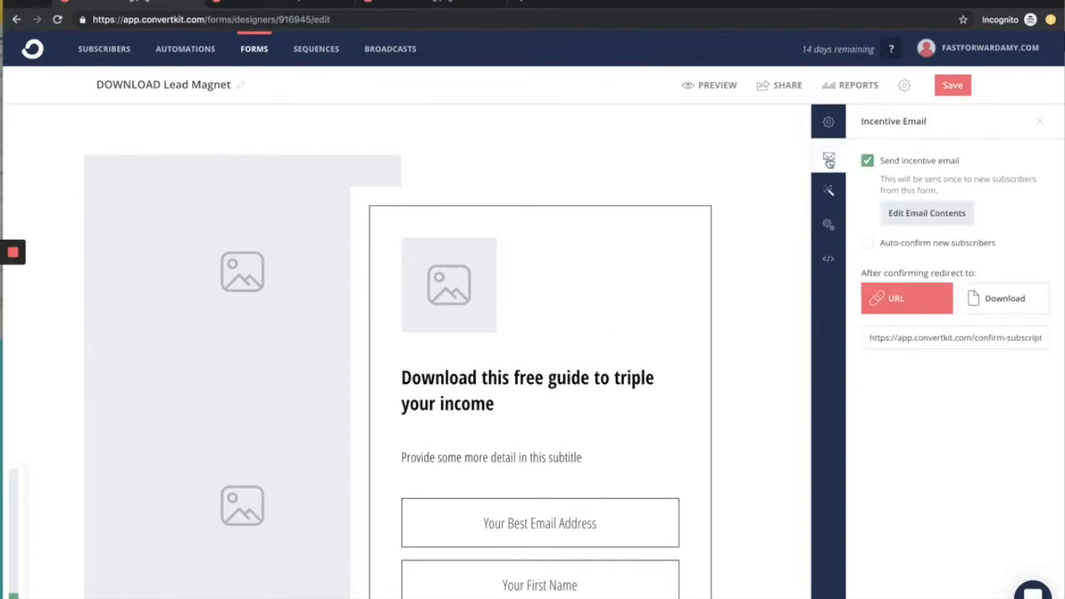
left_click(829, 121)
left_click(829, 224)
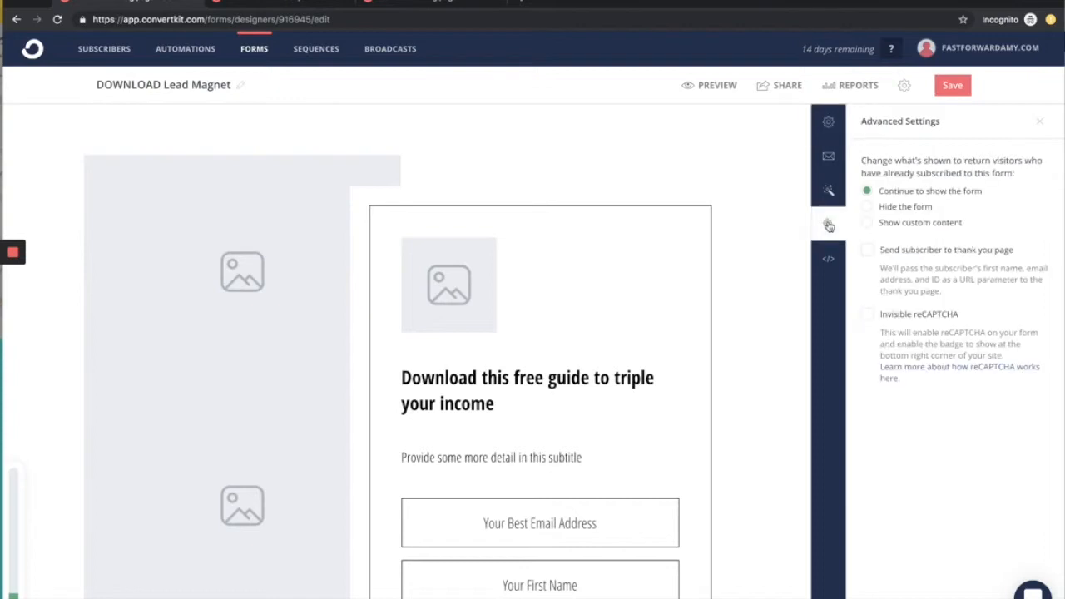
left_click(828, 258)
left_click(829, 224)
Step: Switch the landing page to the Archer template from the template library and check the resulting layout
left_click(828, 189)
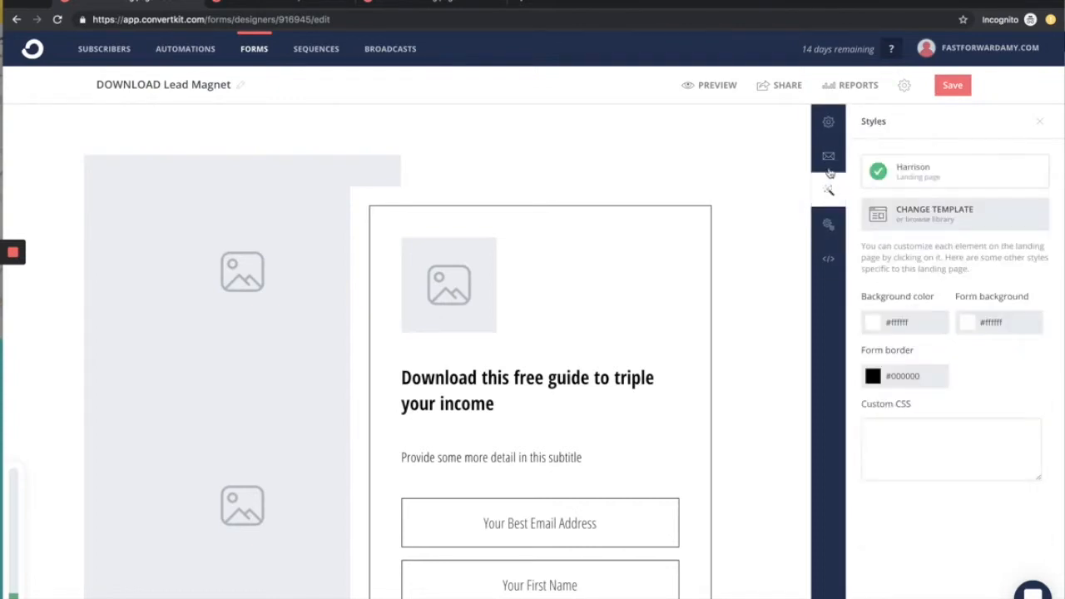
left_click(908, 216)
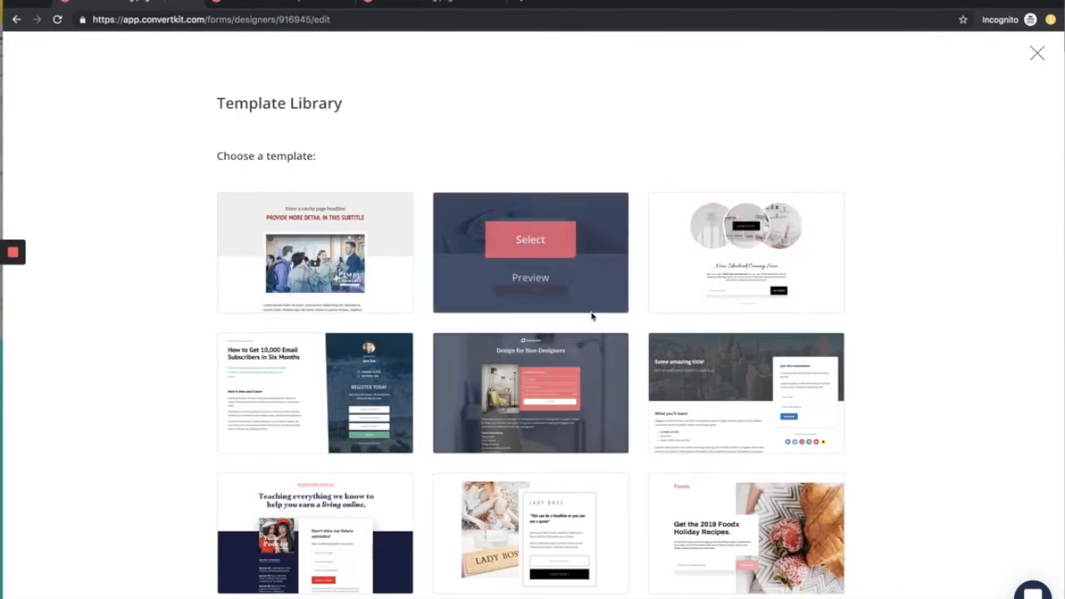
mouse_move(510, 261)
left_click(527, 239)
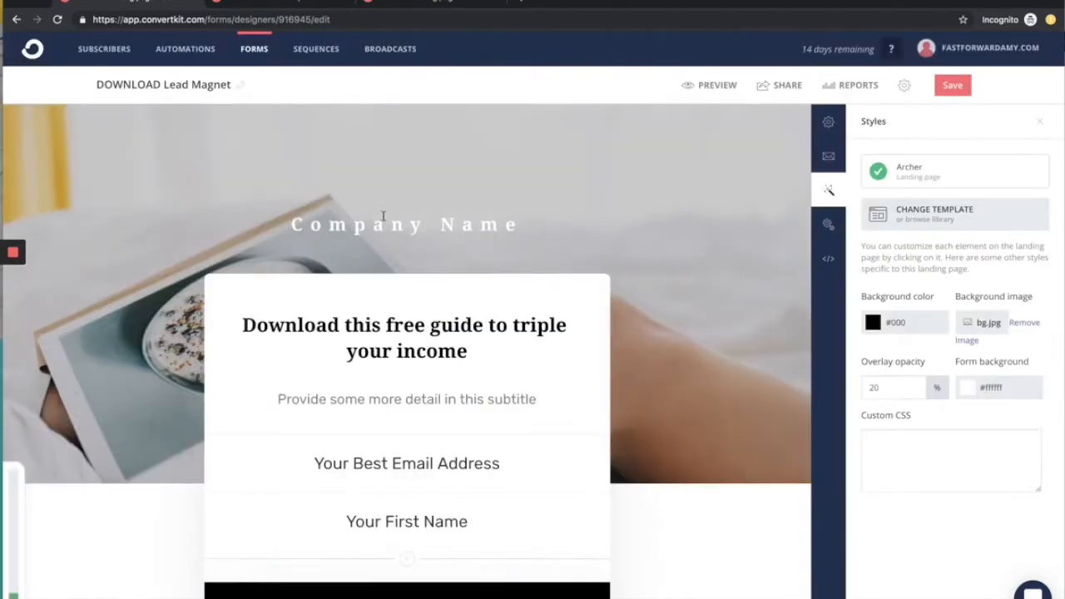
scroll(721, 497, "down", 1)
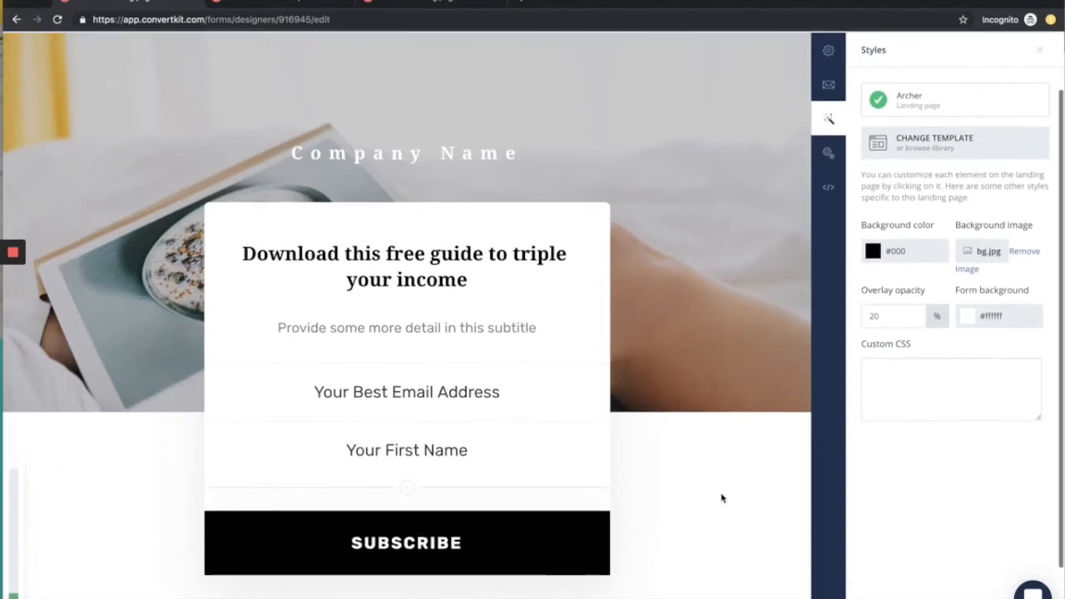
scroll(722, 498, "up", 1)
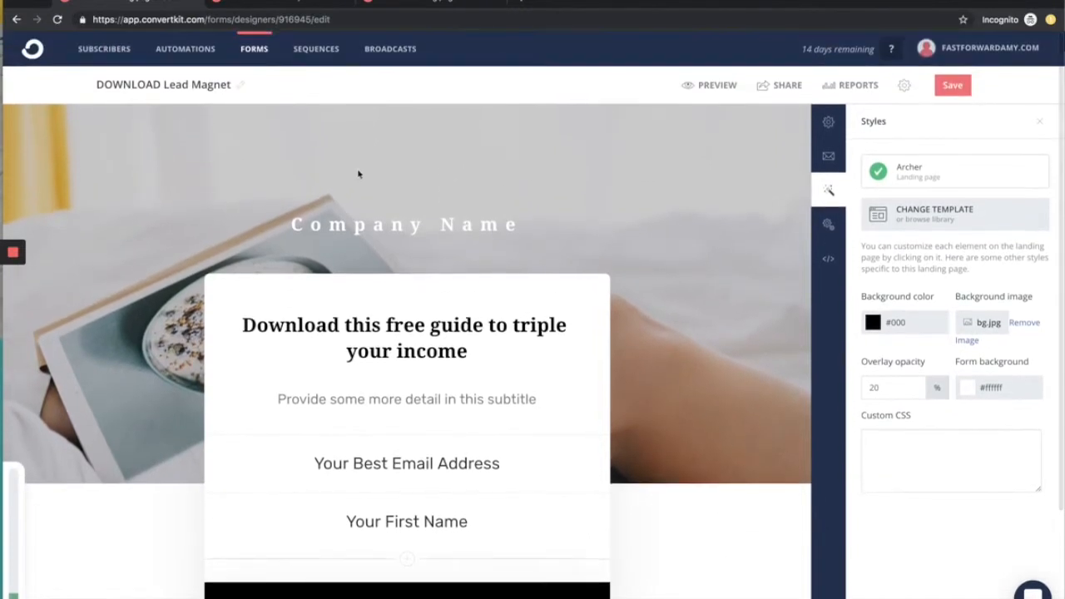
Step: Replace the "Company Name" preheader above the form with "FastForwardAmy"
triple_click(377, 223)
type("FastForw")
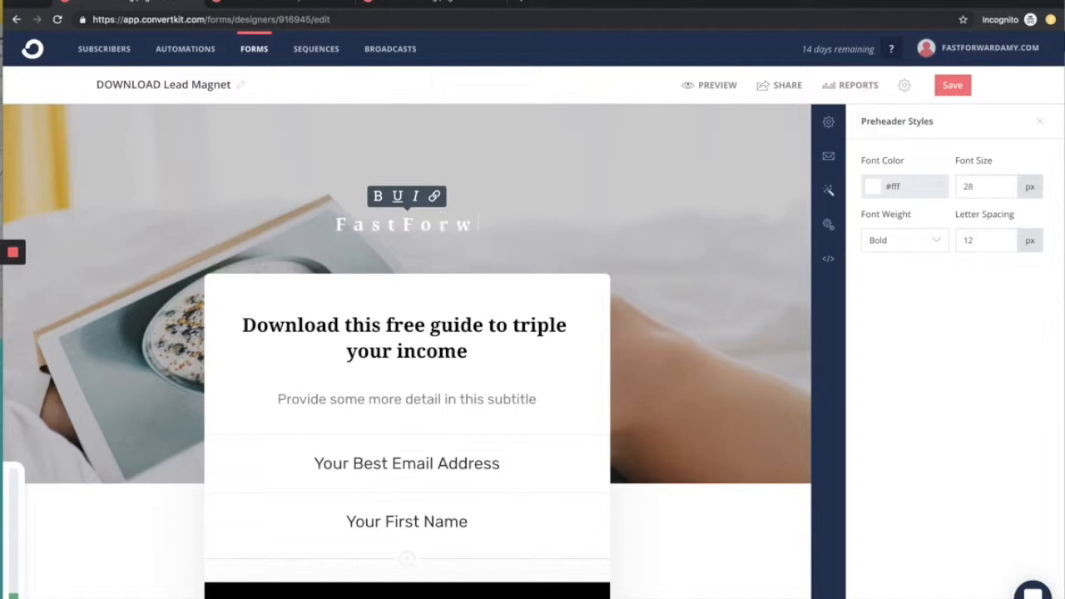
type("ardAmy")
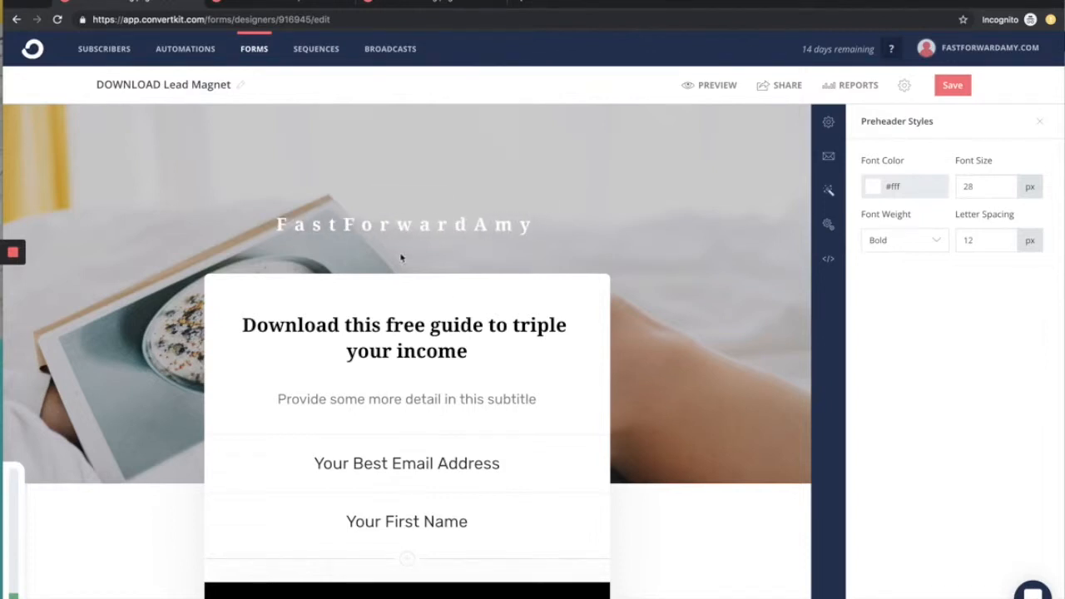
Step: Set the background color of the Subscribe button to #00cccc
scroll(613, 411, "down", 2)
left_click(530, 473)
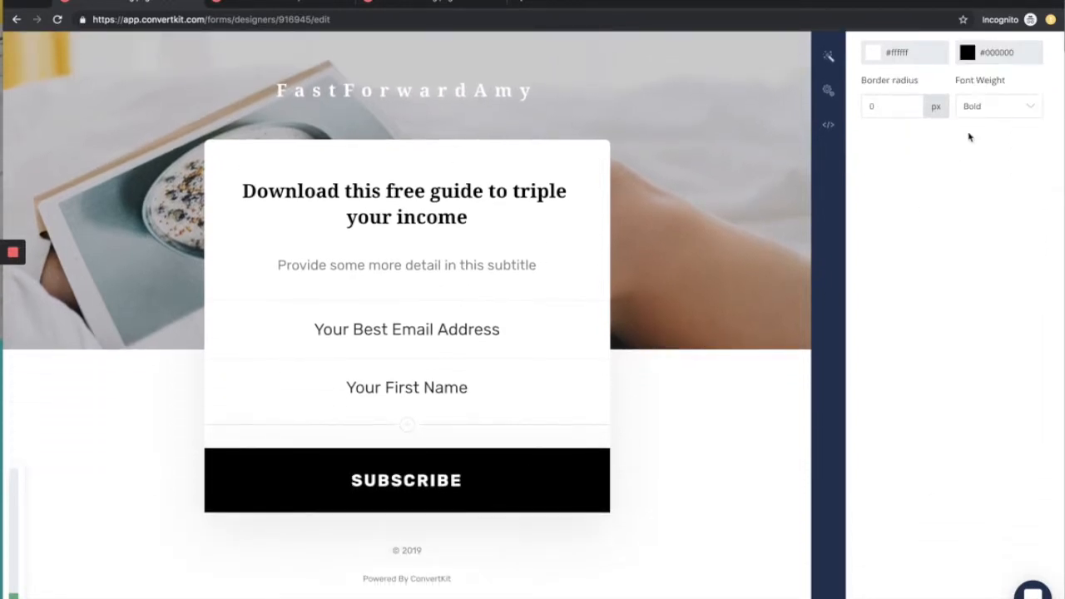
left_click(995, 52)
type("00cc")
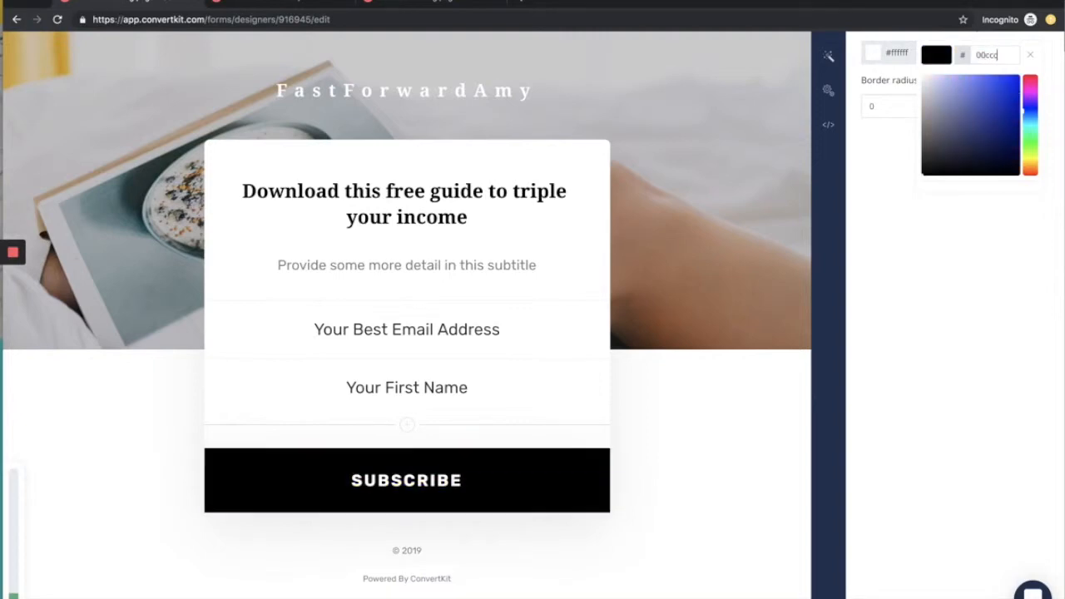
type("cc")
left_click(741, 454)
scroll(743, 456, "up", 2)
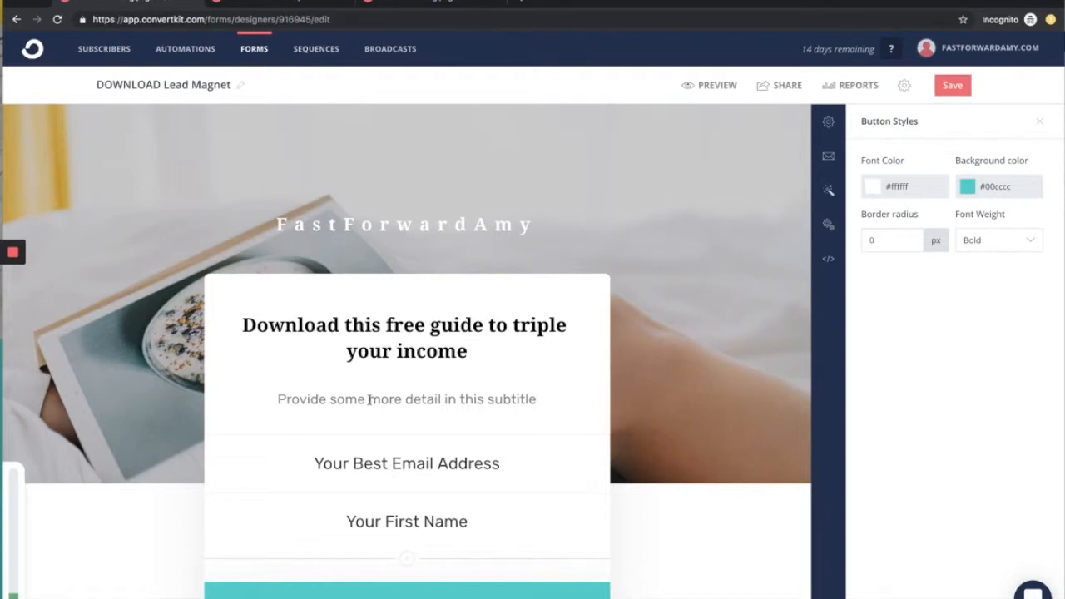
left_click(384, 466)
left_click(482, 519)
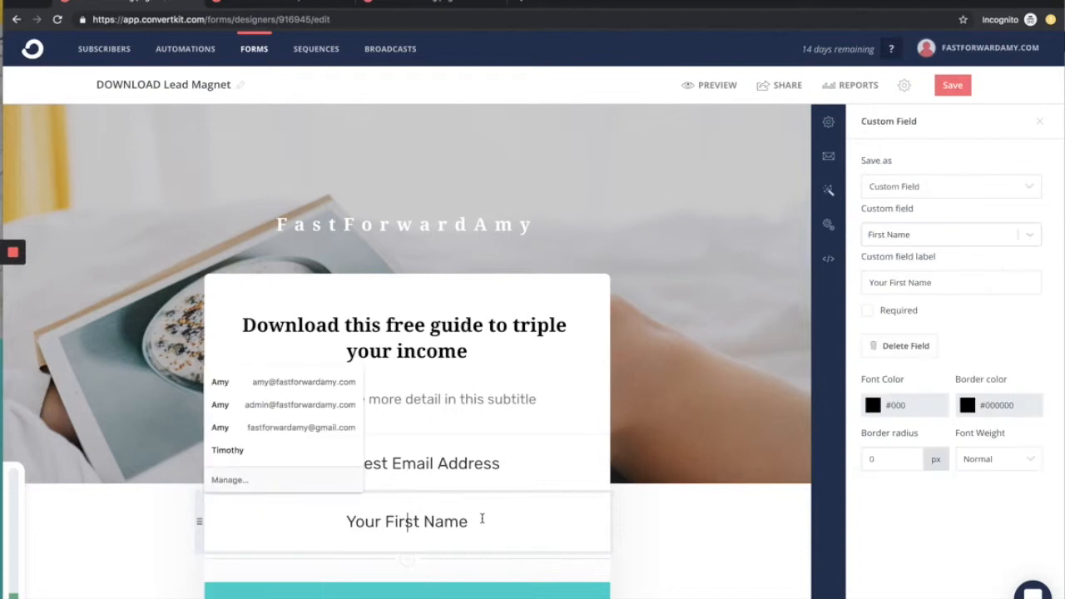
left_click(710, 500)
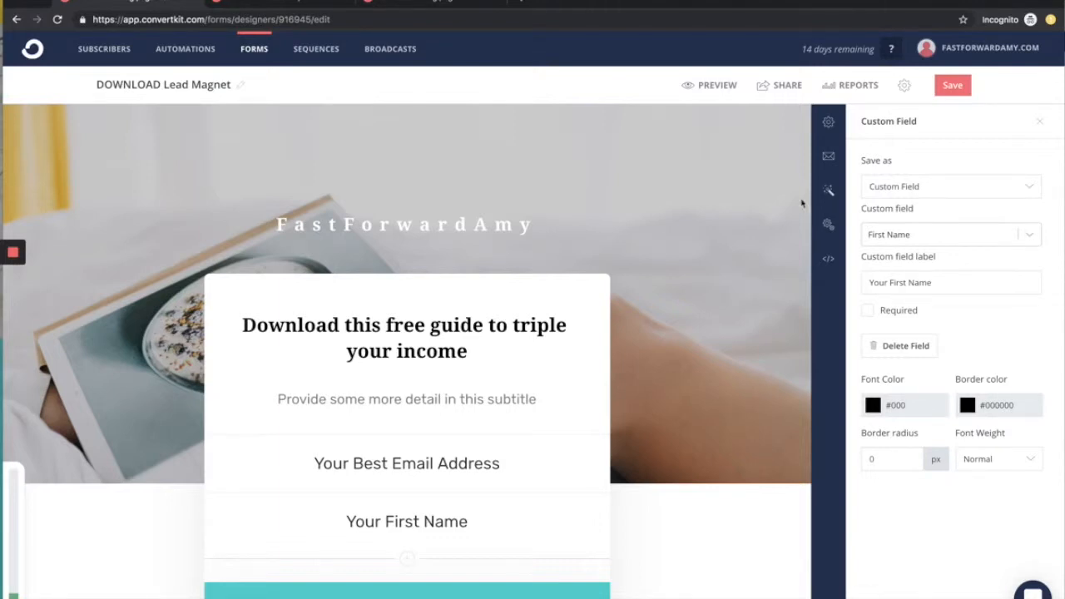
Step: Review the form's success message and incentive email settings, and open the contents of the incentive email
left_click(828, 126)
left_click(828, 157)
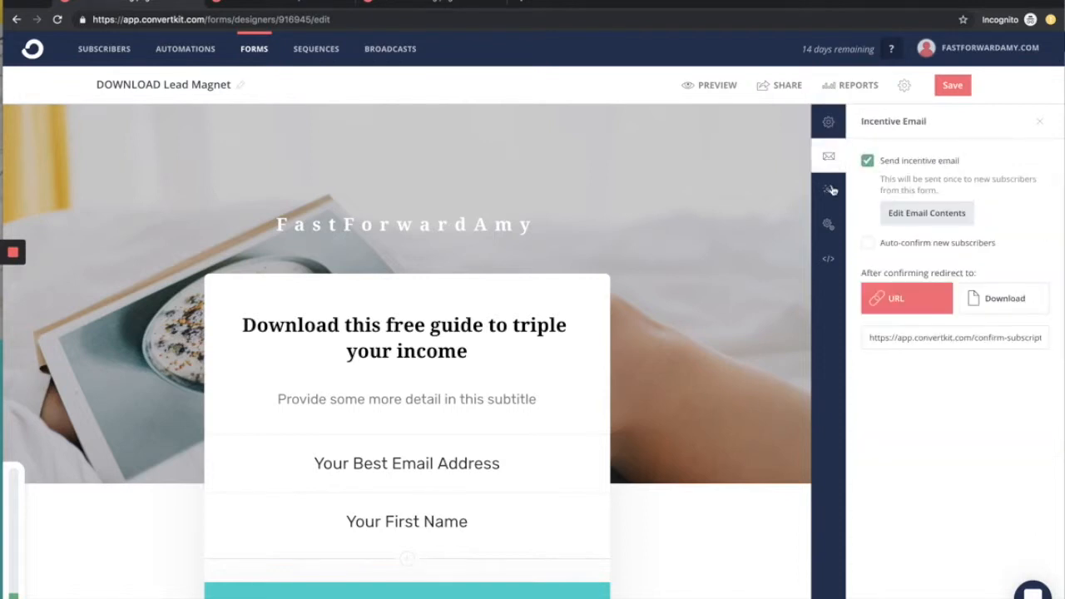
left_click(830, 126)
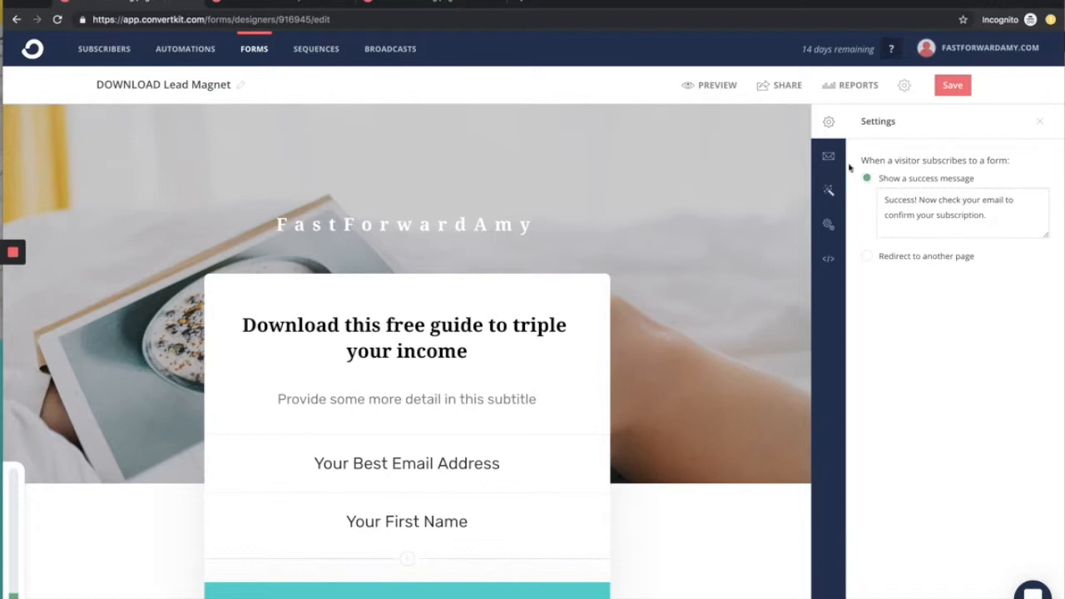
left_click(830, 158)
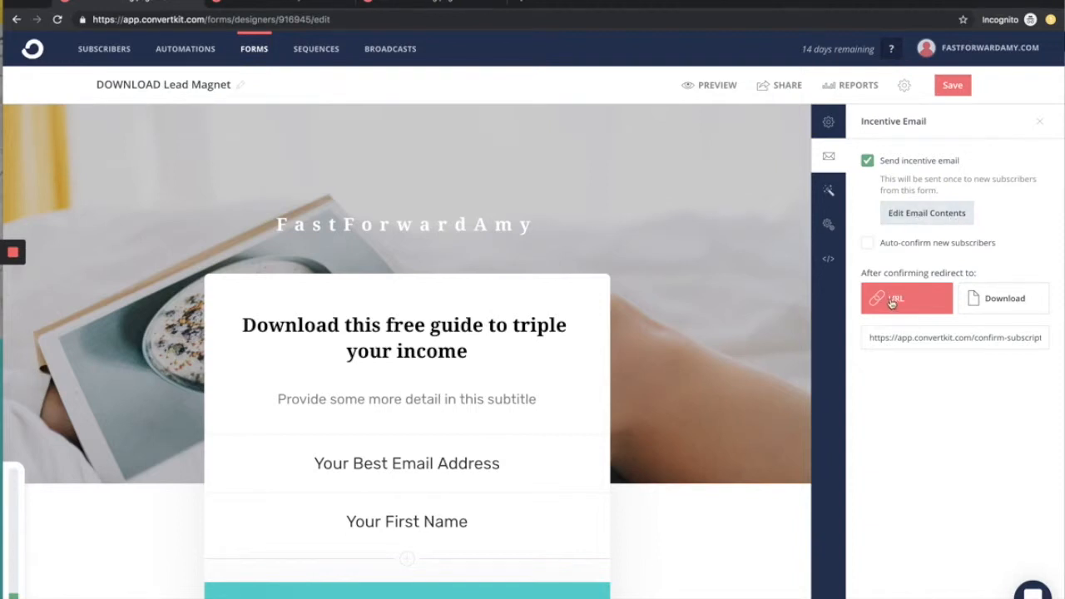
left_click(944, 219)
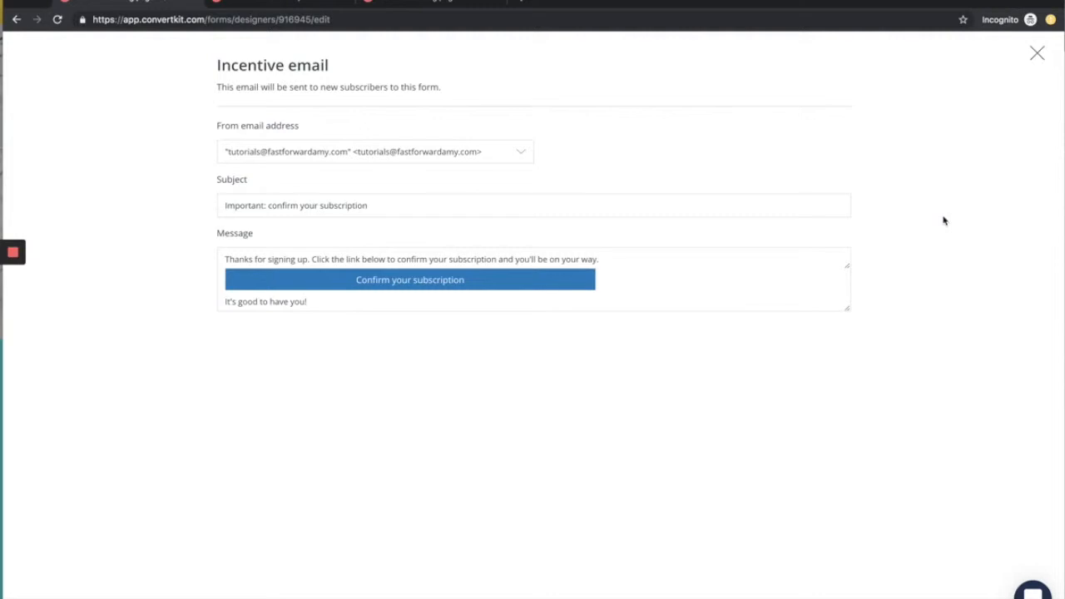
Step: Enlarge the incentive email's message boxes and set its subject to "Yay - Download Ready, click to grab your free guide (FastForwardAmy)"
left_click_drag(846, 269, 848, 325)
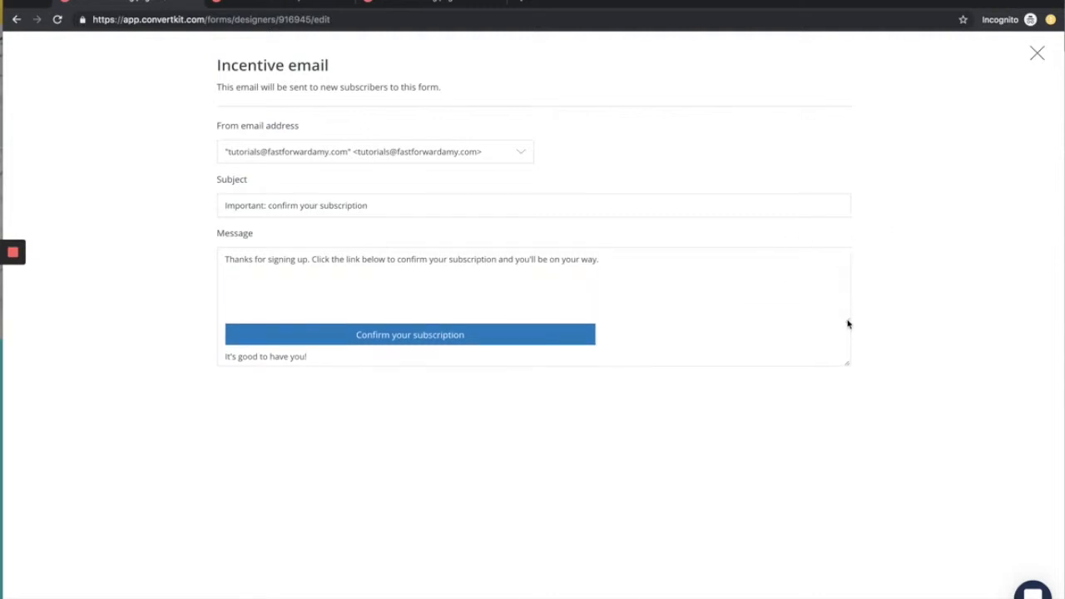
left_click_drag(846, 363, 849, 471)
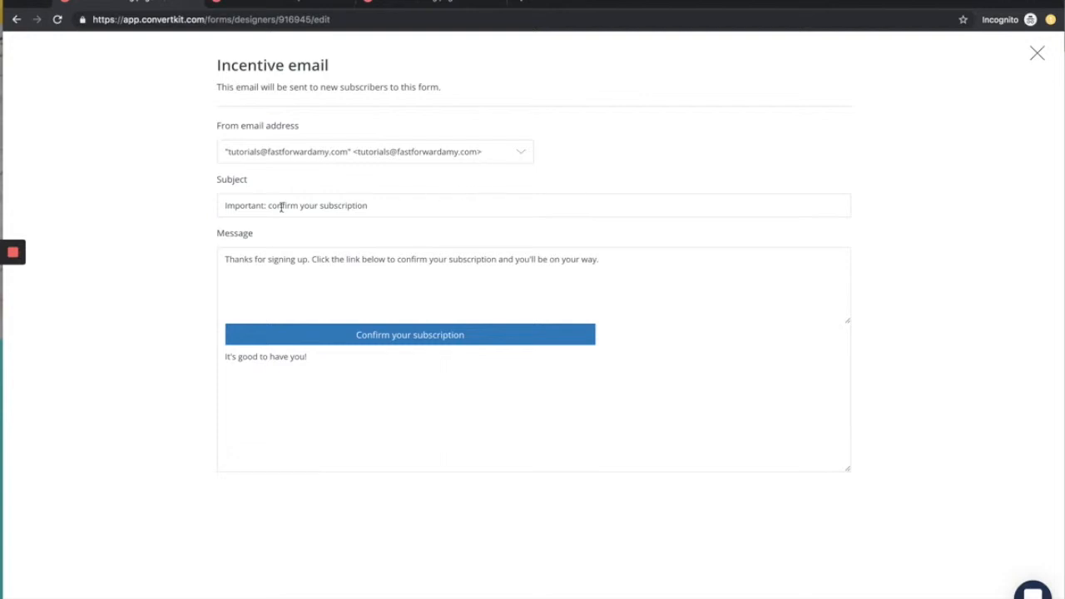
double_click(224, 207)
type("Yay - Download Ready. click to ")
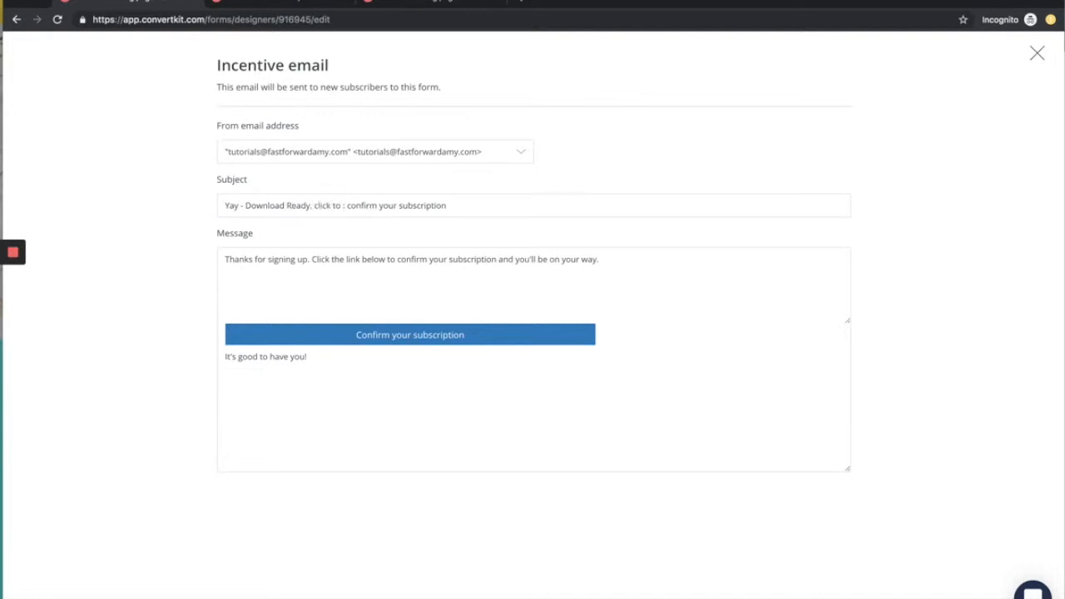
type("grab your free guide")
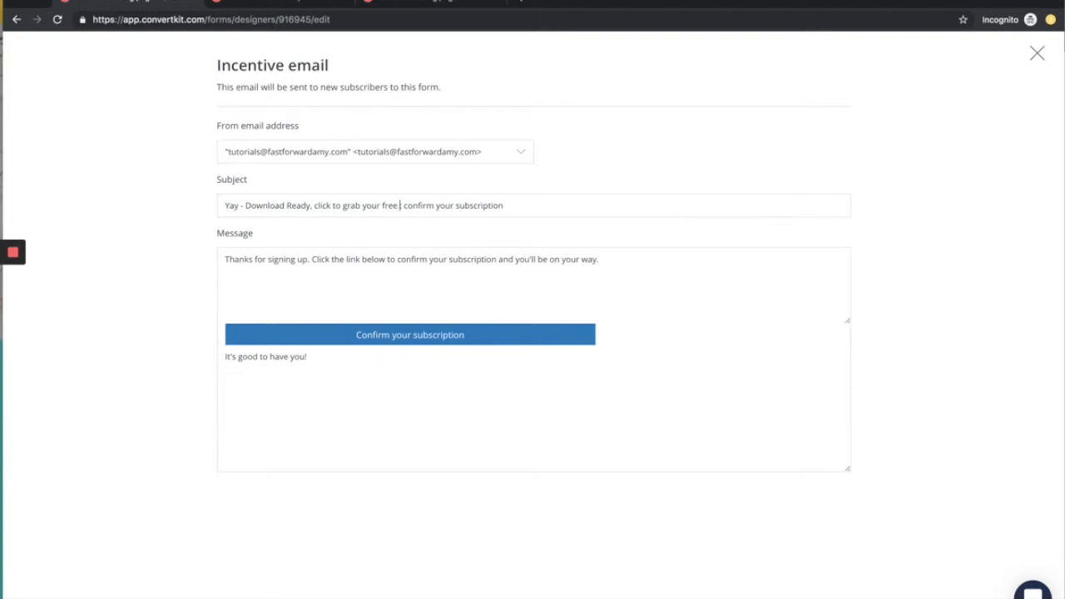
type(" (FastForward")
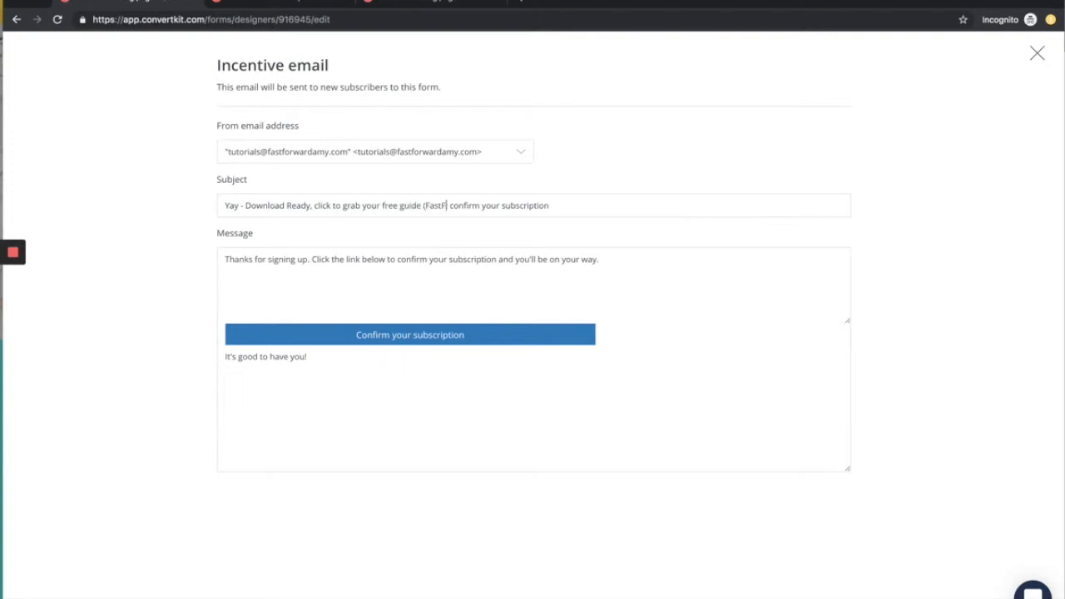
type("Amy) :")
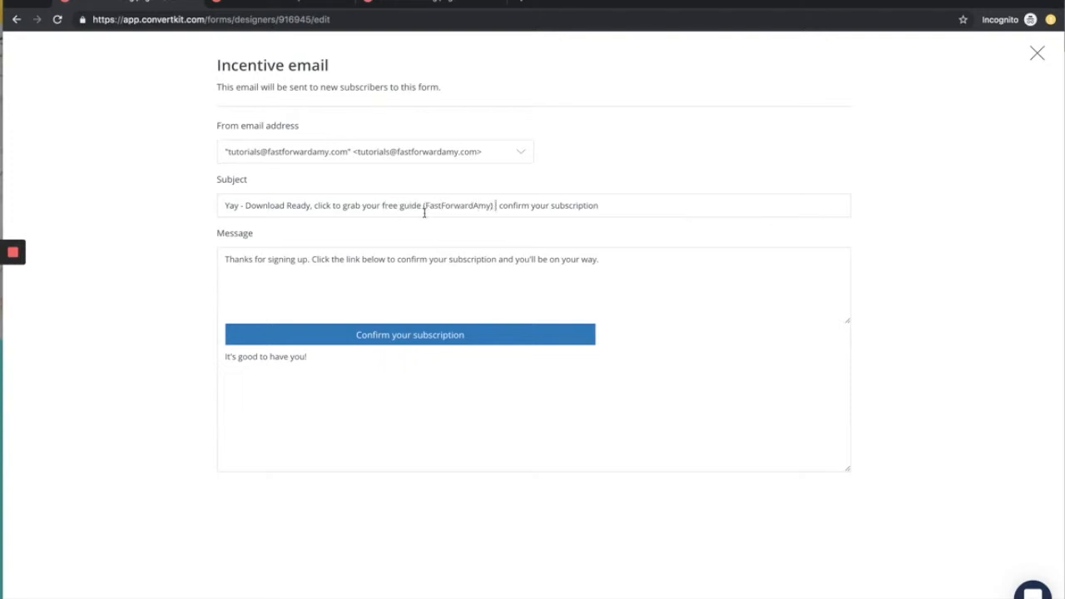
left_click_drag(639, 213, 494, 209)
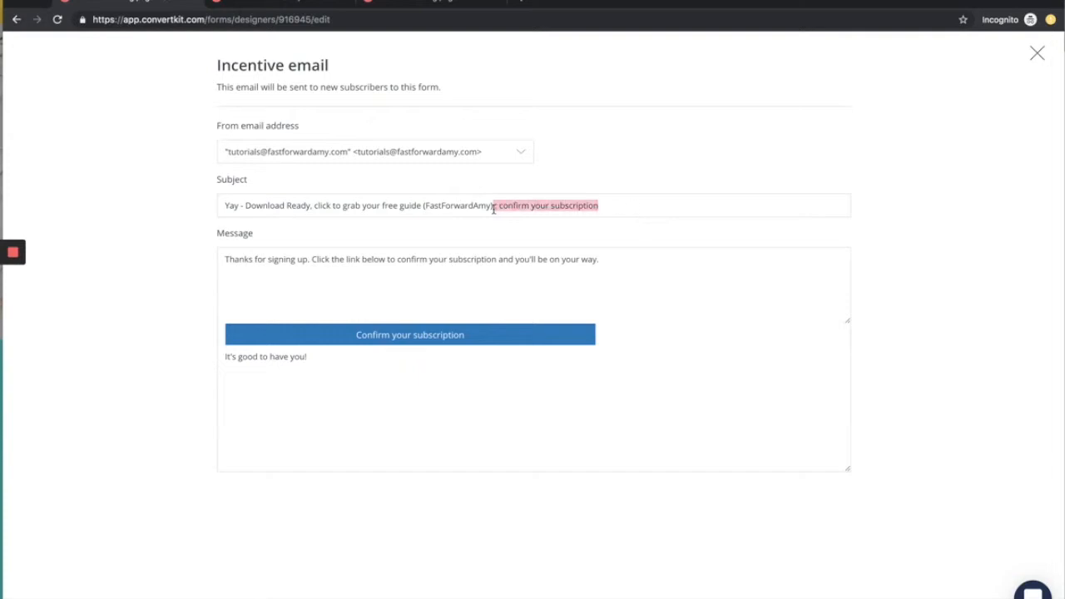
key("BackSpace")
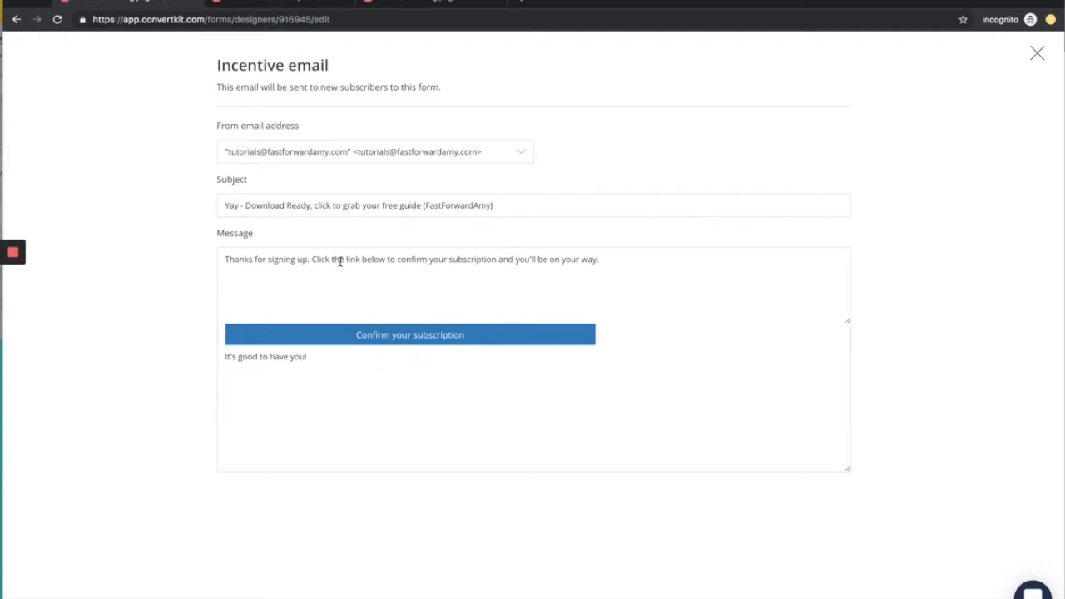
Step: Change the confirmation button text in the incentive email to "Download your guide"
left_click_drag(225, 259, 598, 261)
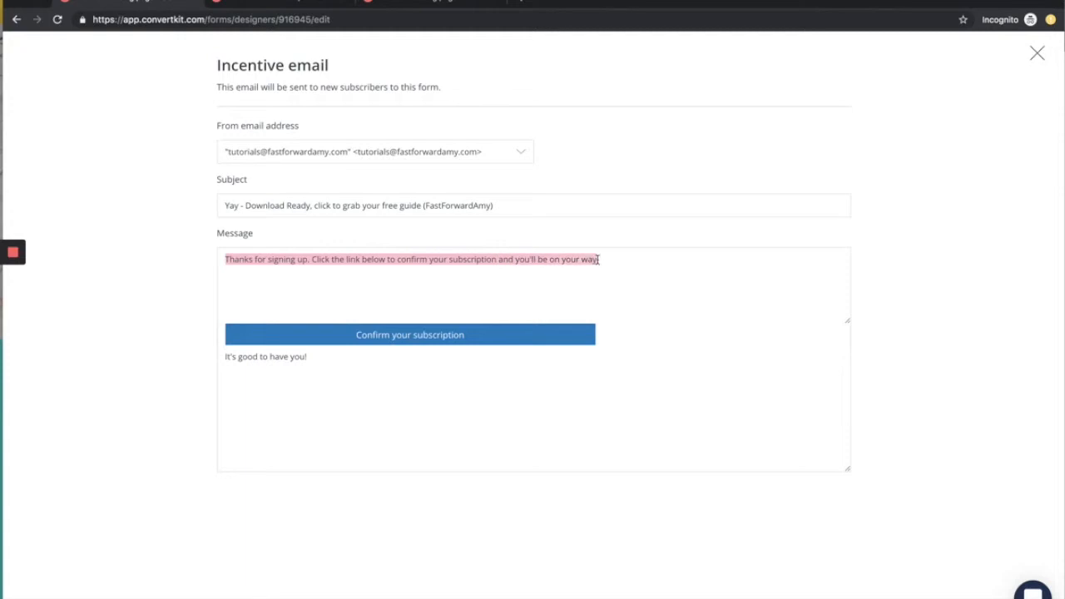
triple_click(391, 335)
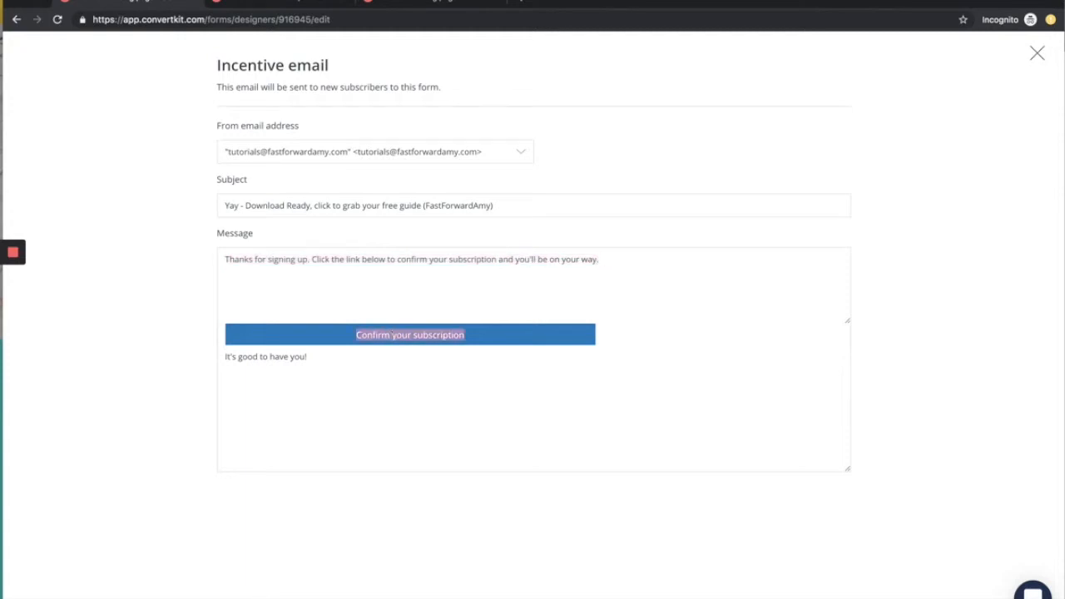
type("Download your guide")
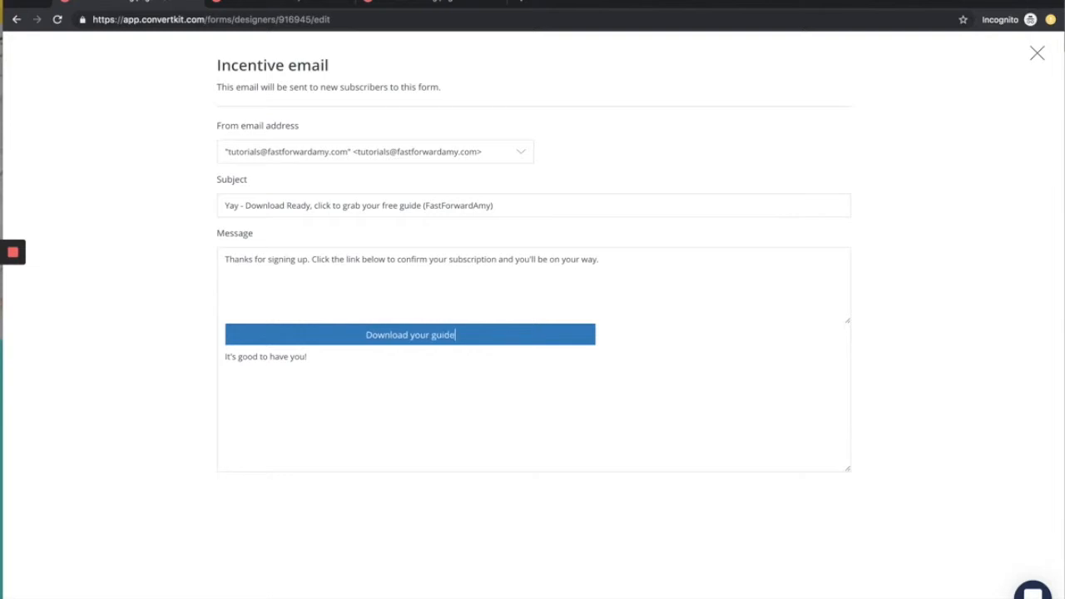
type("See . you")
Step: Replace the closing line of the incentive email with "See you soon," and the sender's first name, and close the email editor
key("BackSpace")
key("BackSpace")
key("BackSpace")
type("ou soon,")
key("Return")
type("Am")
left_click(1037, 54)
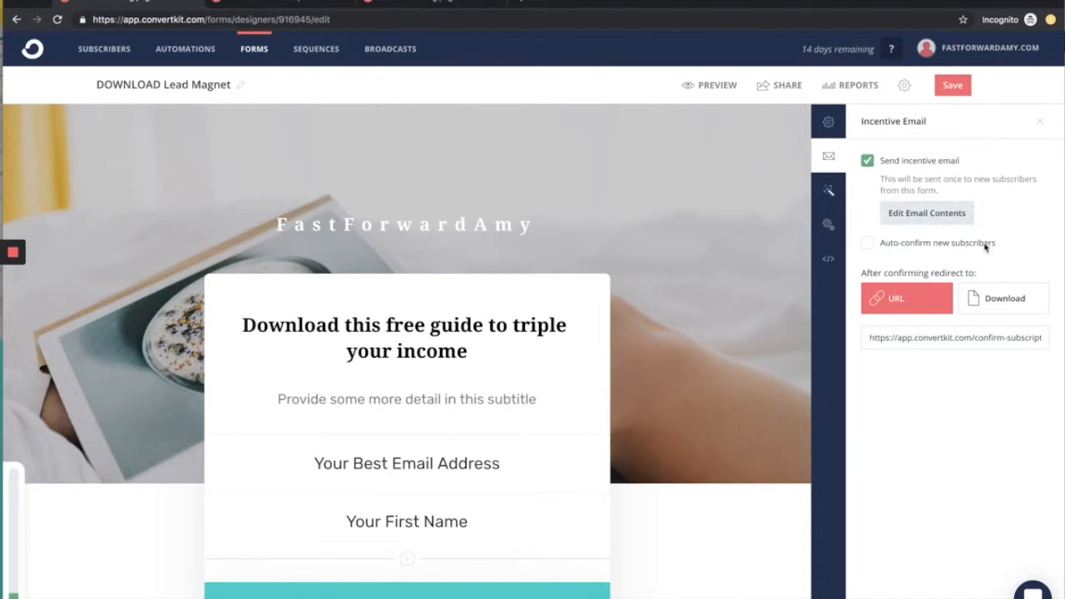
Step: Compare the Download and URL redirect options for confirmed subscribers, keep URL selected, and look over the form layout
left_click(994, 305)
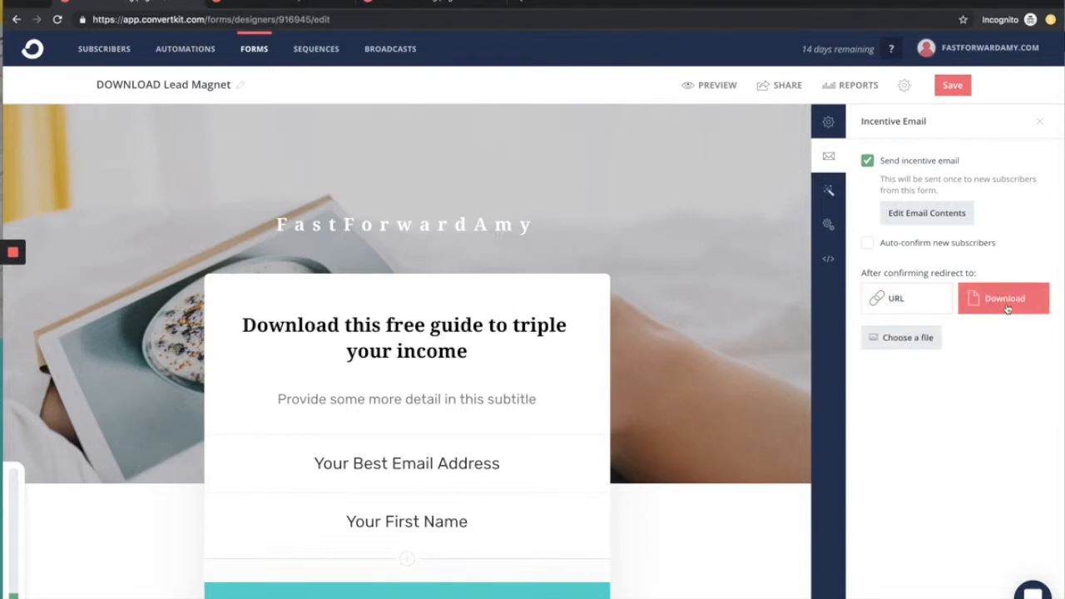
left_click(915, 304)
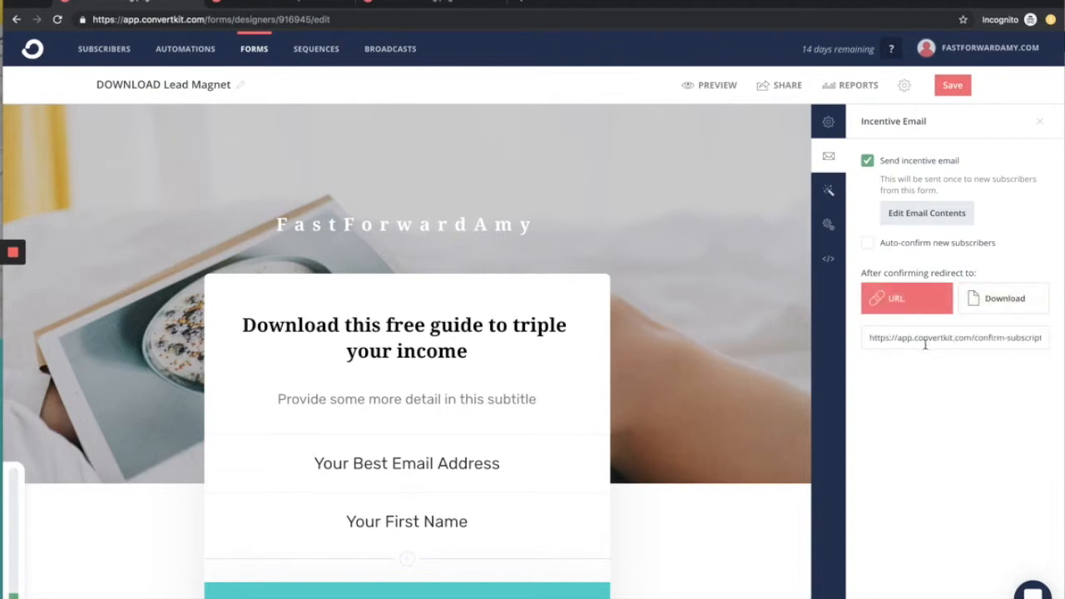
left_click_drag(911, 339, 997, 339)
triple_click(995, 338)
left_click(990, 379)
scroll(594, 513, "down", 3)
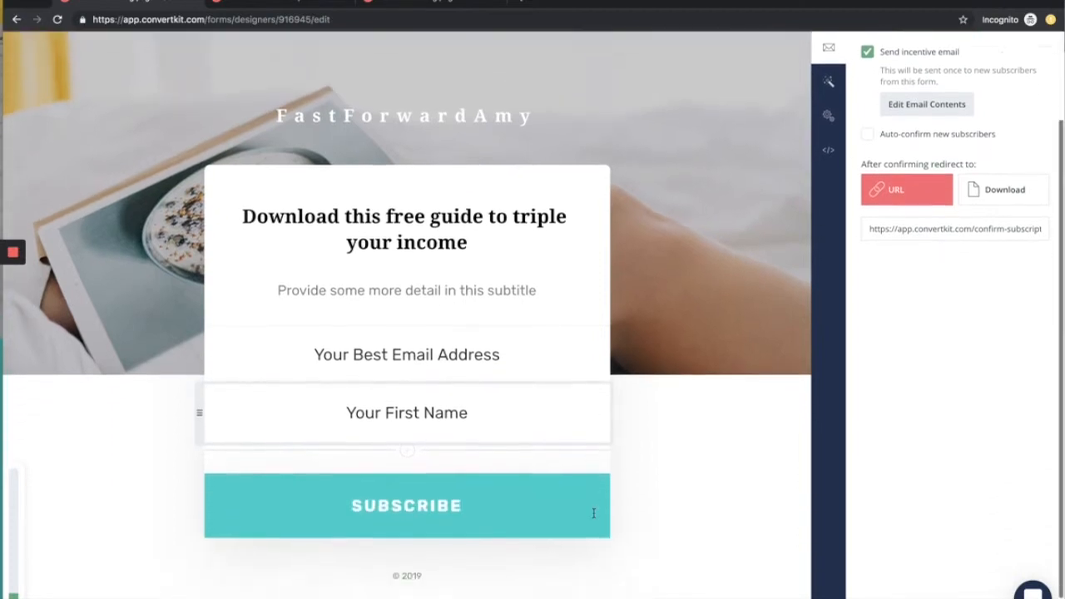
scroll(594, 513, "up", 3)
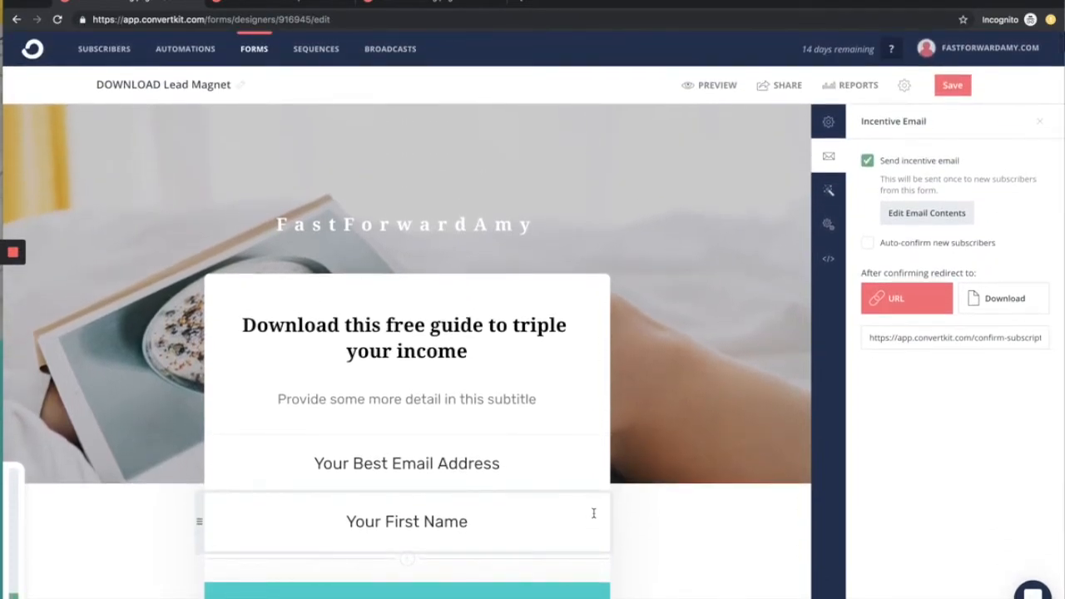
scroll(594, 513, "down", 2)
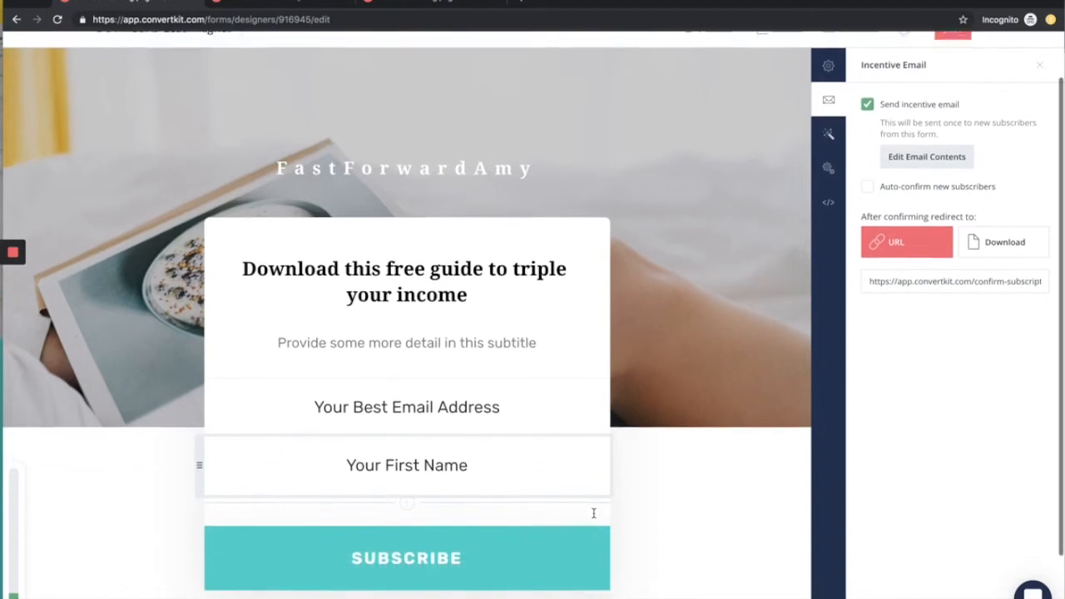
scroll(689, 314, "up", 3)
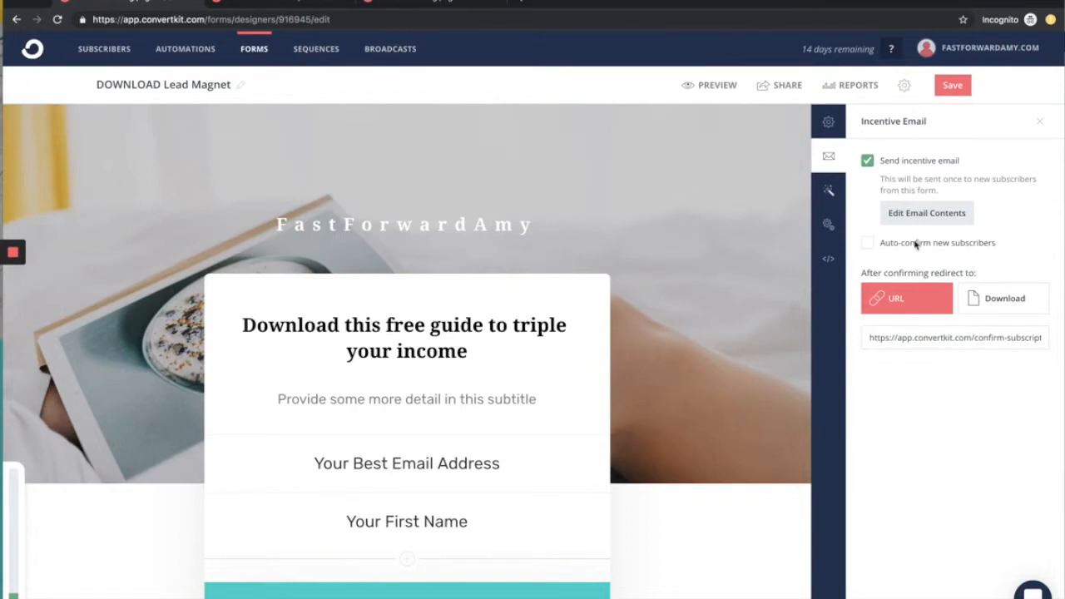
Step: Copy the landing page's share link and open it in a new browser tab
left_click(767, 94)
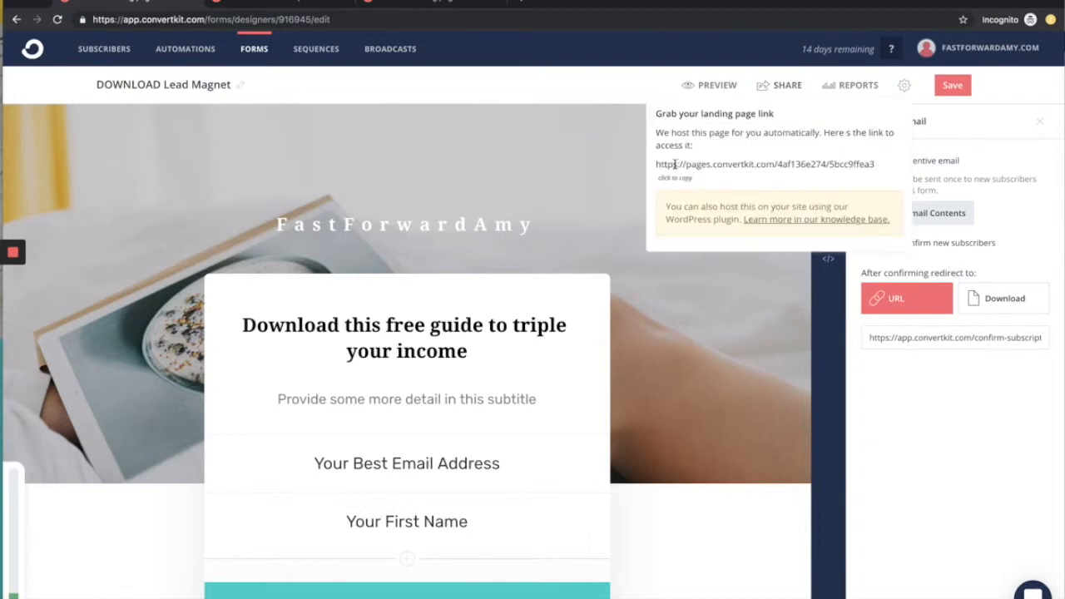
left_click_drag(655, 164, 871, 167)
key("super+c")
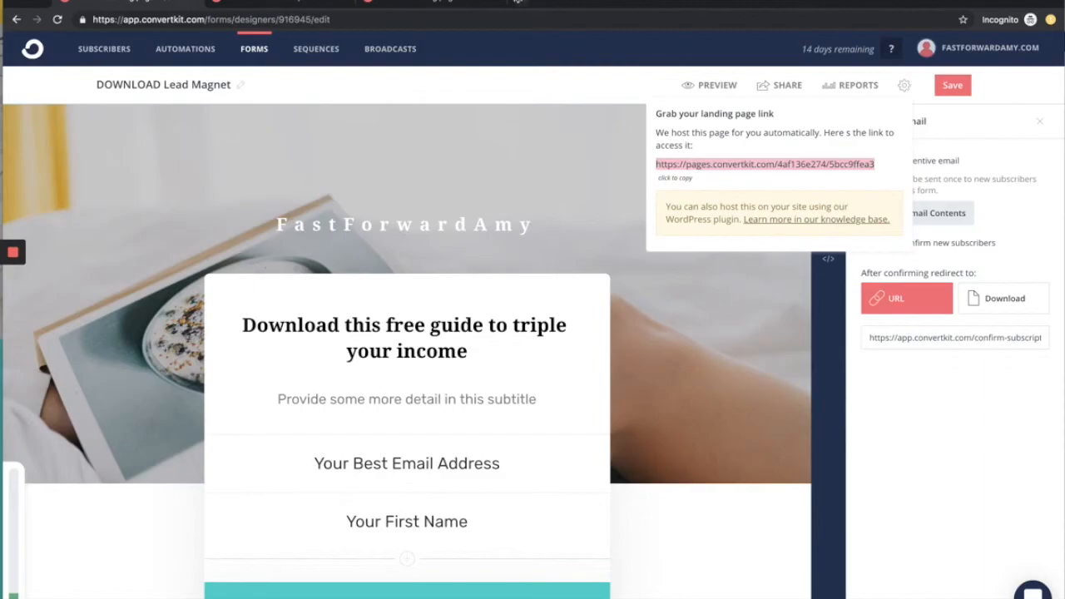
left_click(521, 3)
key("super+v")
key("Return")
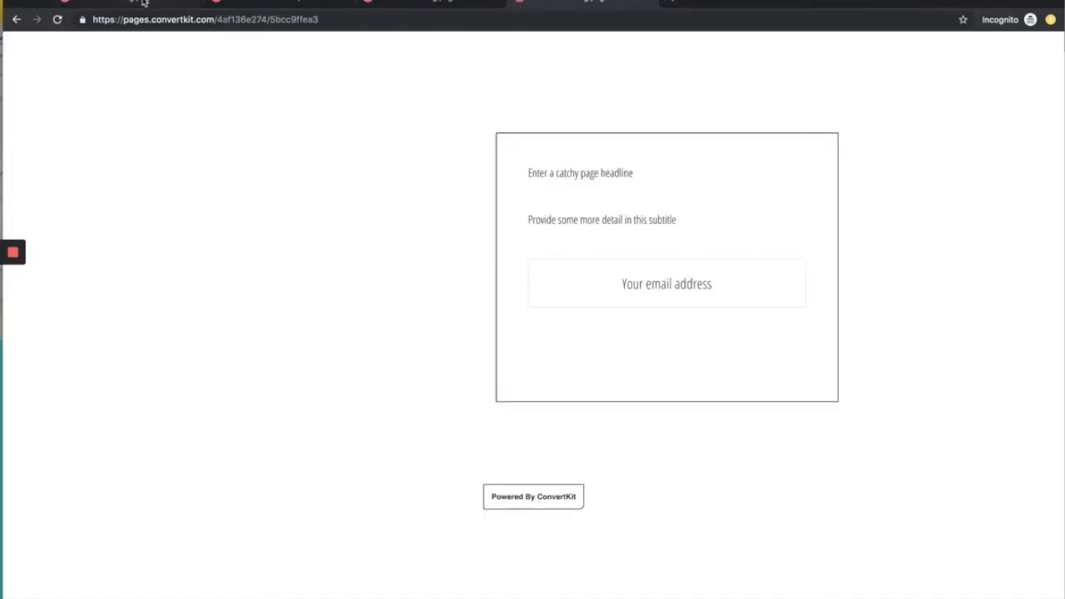
Step: Save the landing page in the editor and reload its share link in the other tab to check the published layout
left_click(174, 8)
left_click(953, 86)
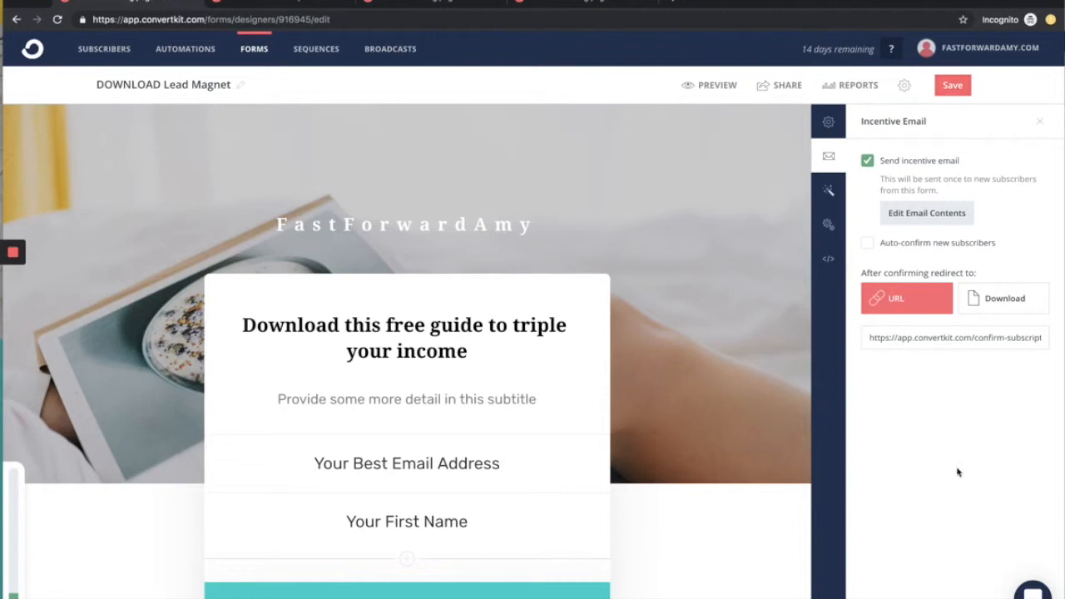
left_click(757, 88)
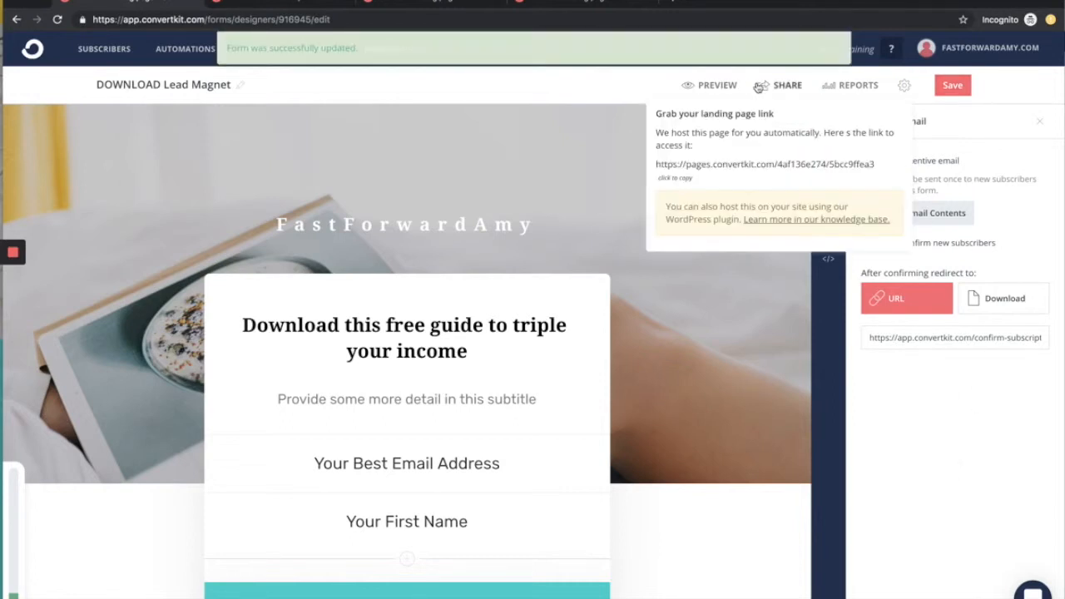
mouse_move(654, 164)
left_mouse_down()
mouse_move(879, 177)
mouse_move(874, 166)
mouse_move(659, 167)
left_mouse_up()
key("super+c")
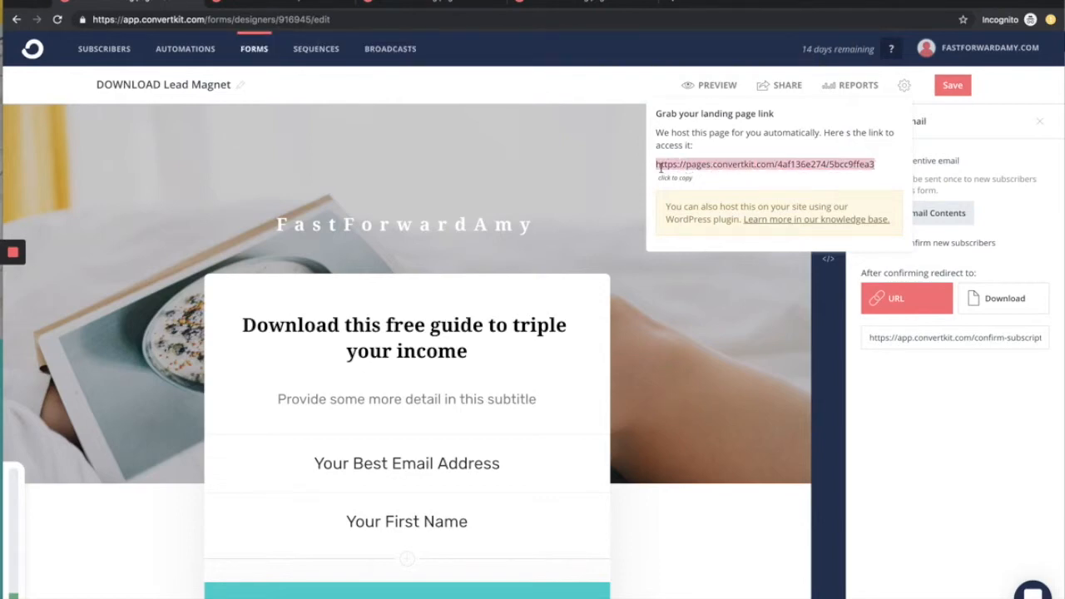
left_click(555, 4)
key("super+l")
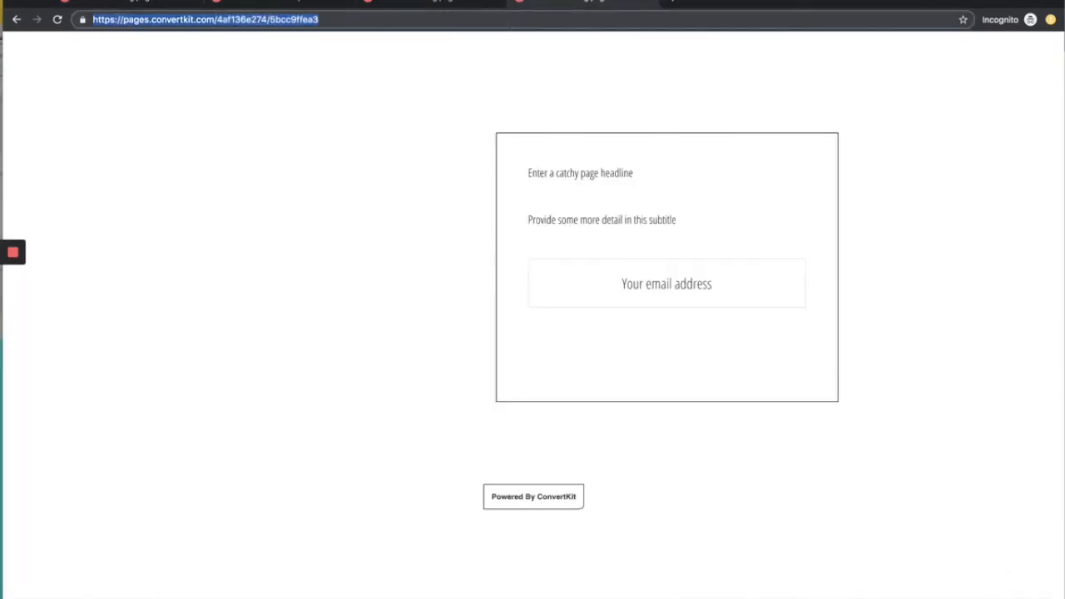
key("super+v")
key("Return")
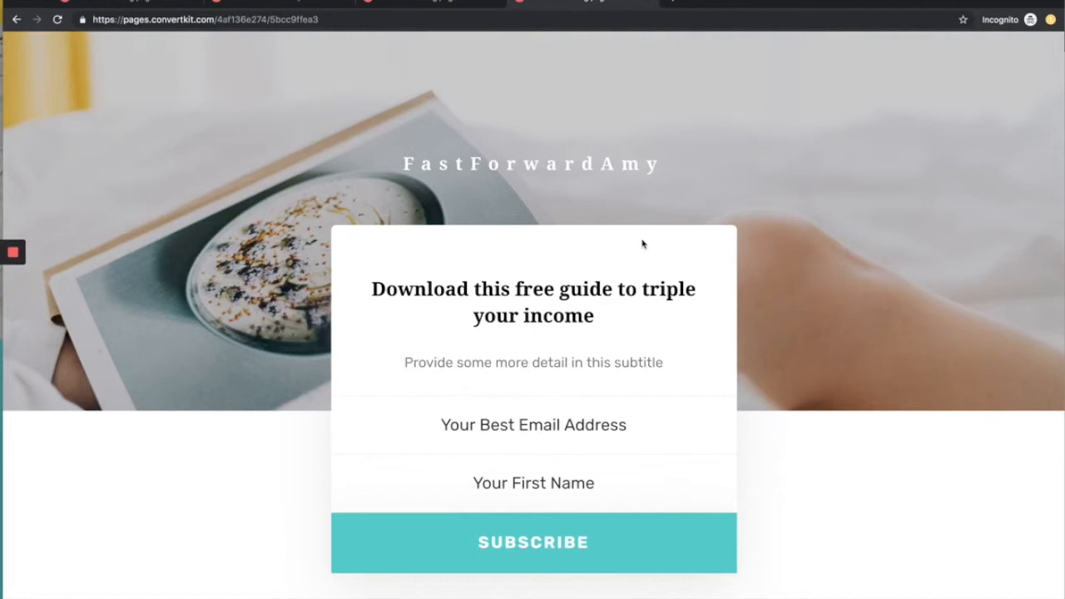
scroll(641, 245, "down", 2)
scroll(641, 244, "up", 2)
Step: Review the landing page's visitor, subscriber and conversion report, and return to its content editor
left_click(121, 2)
left_click(878, 401)
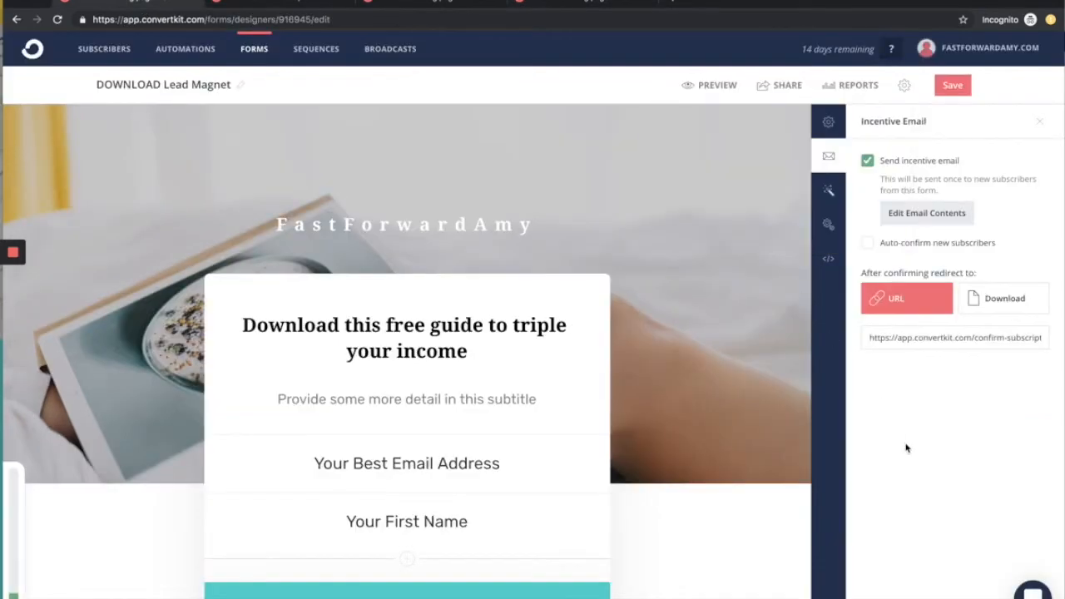
left_click(833, 88)
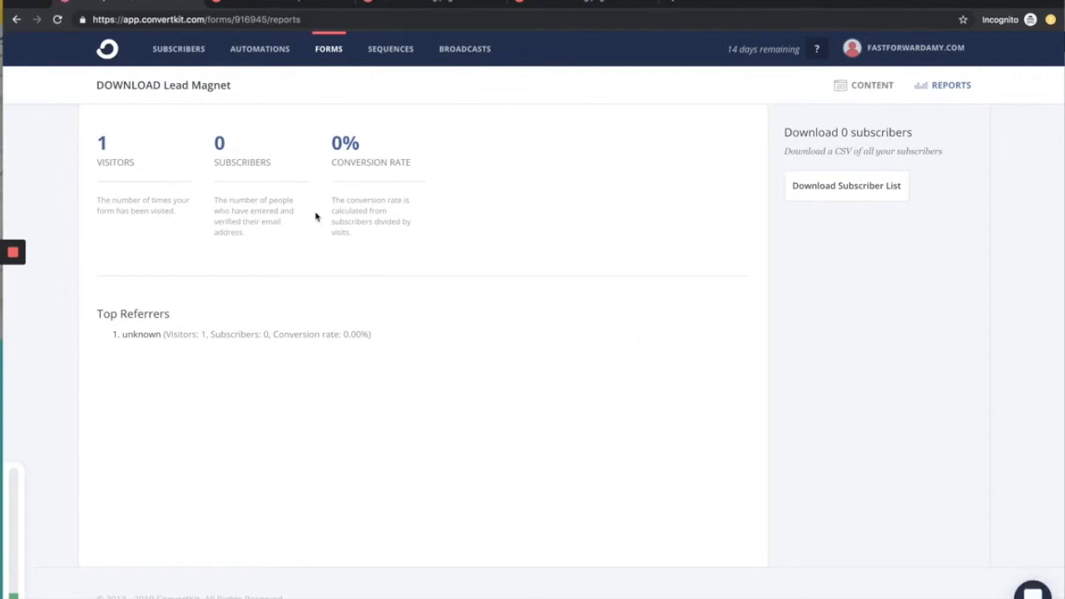
left_click(848, 86)
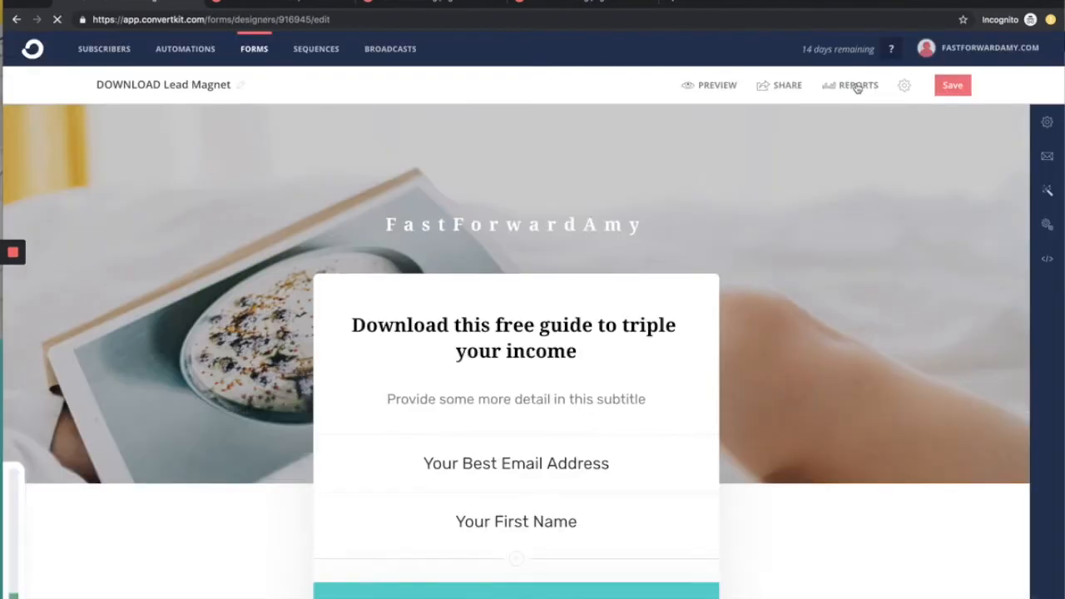
left_click(1042, 127)
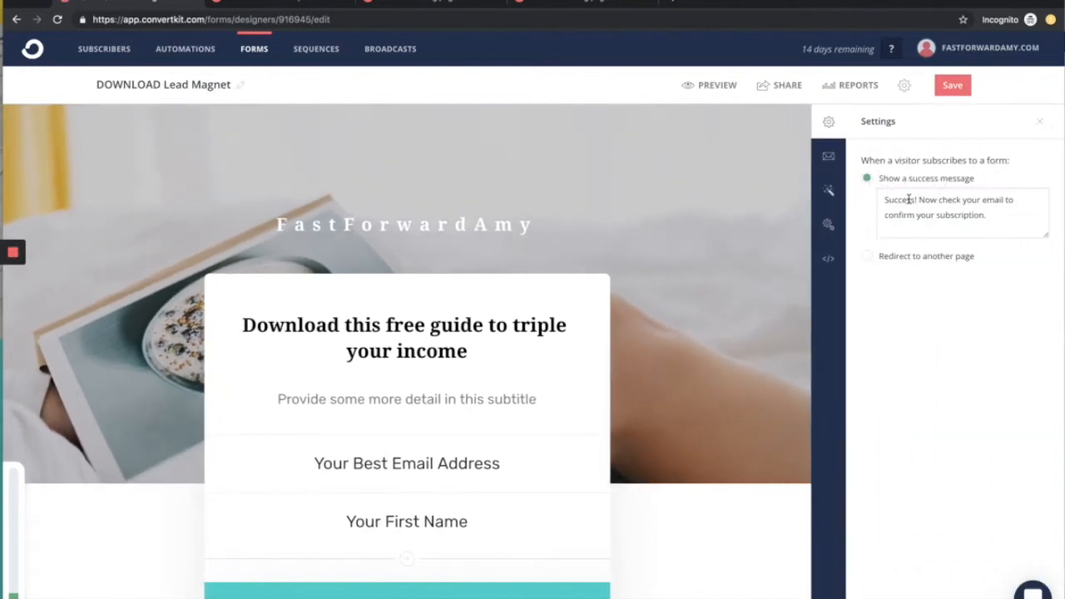
Step: Check the Subscribe button on the published page, and set the form to redirect to another page when a visitor subscribes
left_click(556, 8)
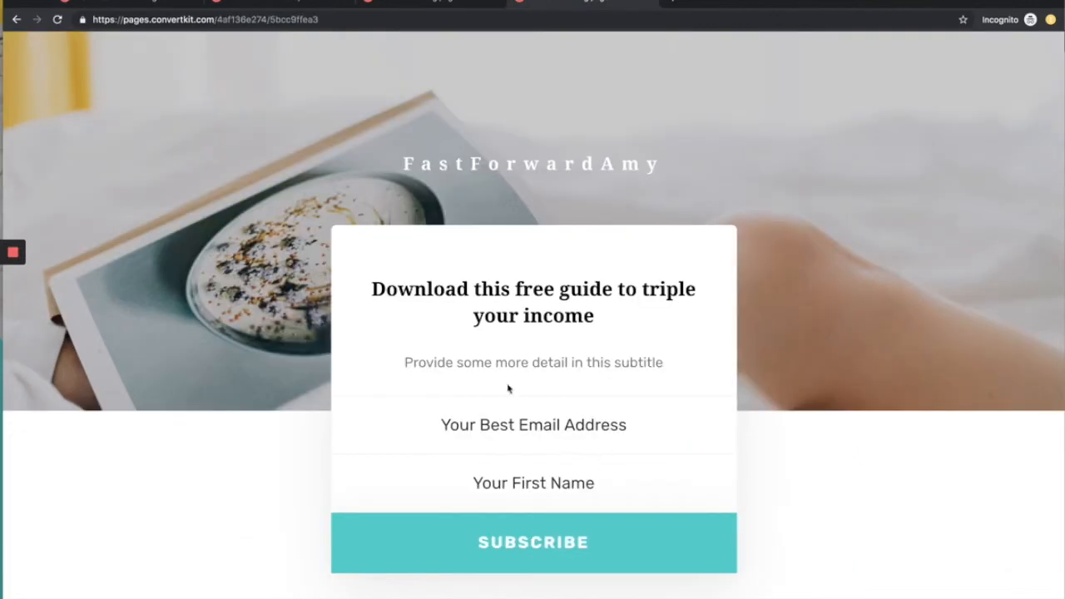
left_click(513, 547)
left_click(127, 7)
left_click(871, 257)
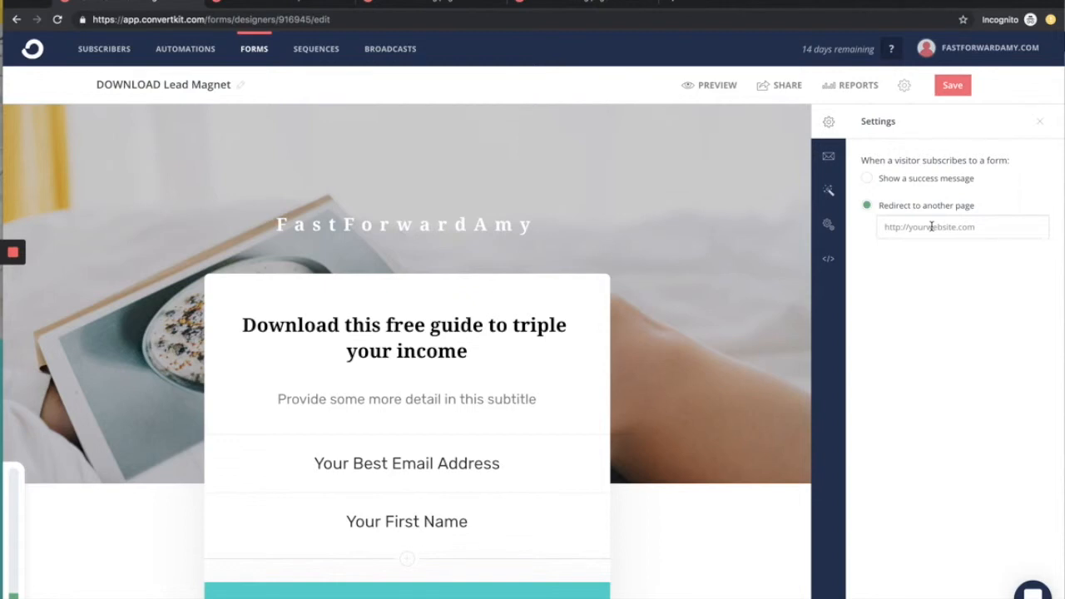
Step: Set the overlay opacity of the landing page's background image to 100%
left_click(830, 158)
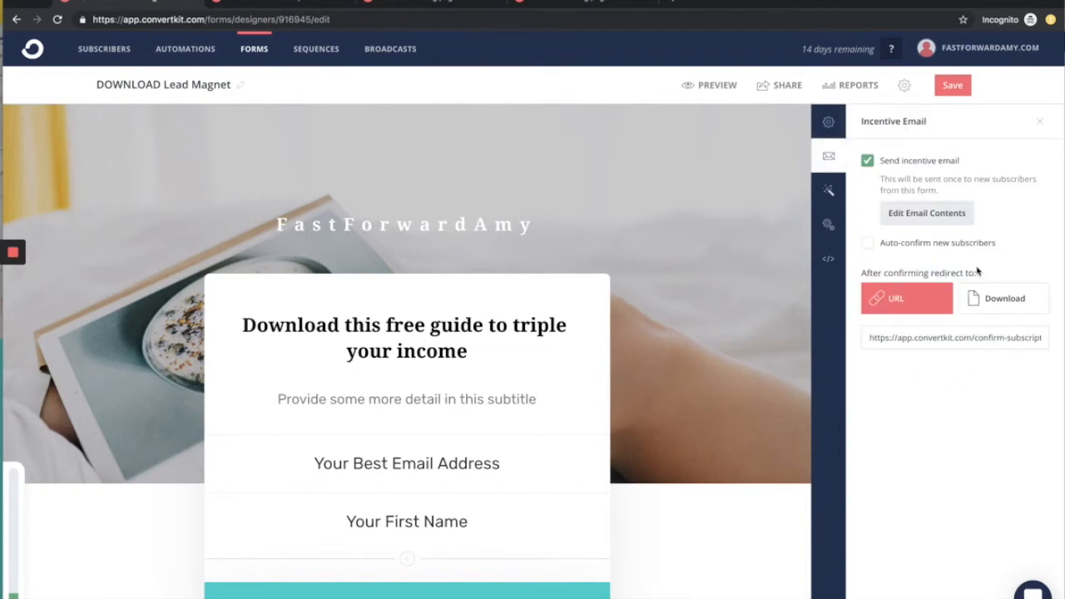
left_click(829, 192)
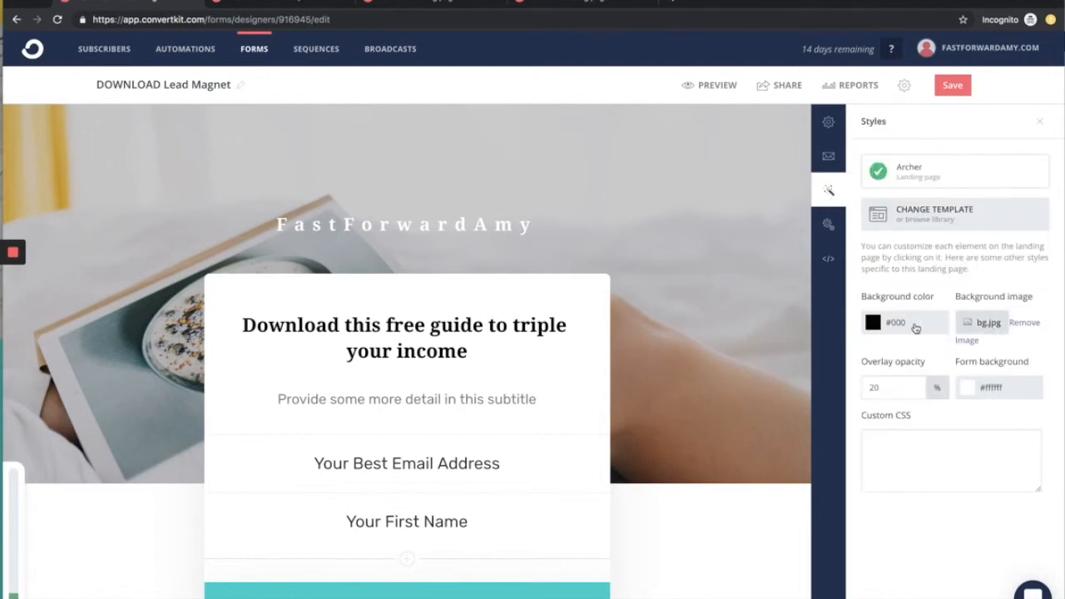
double_click(874, 387)
type("100")
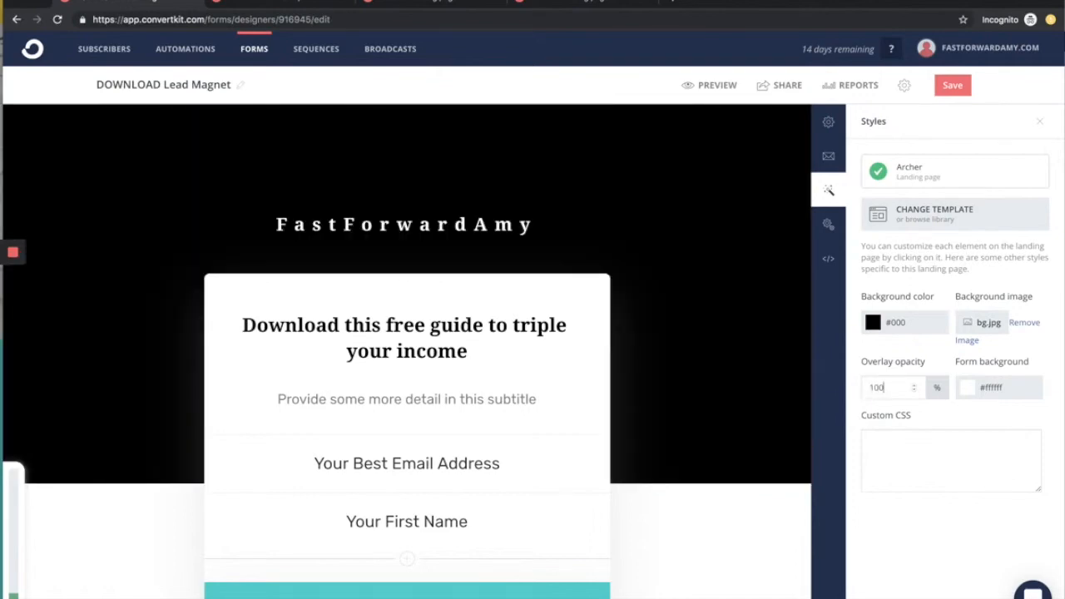
Step: Try the background image's overlay opacity at 50%
key("BackSpace")
key("BackSpace")
key("BackSpace")
type("050")
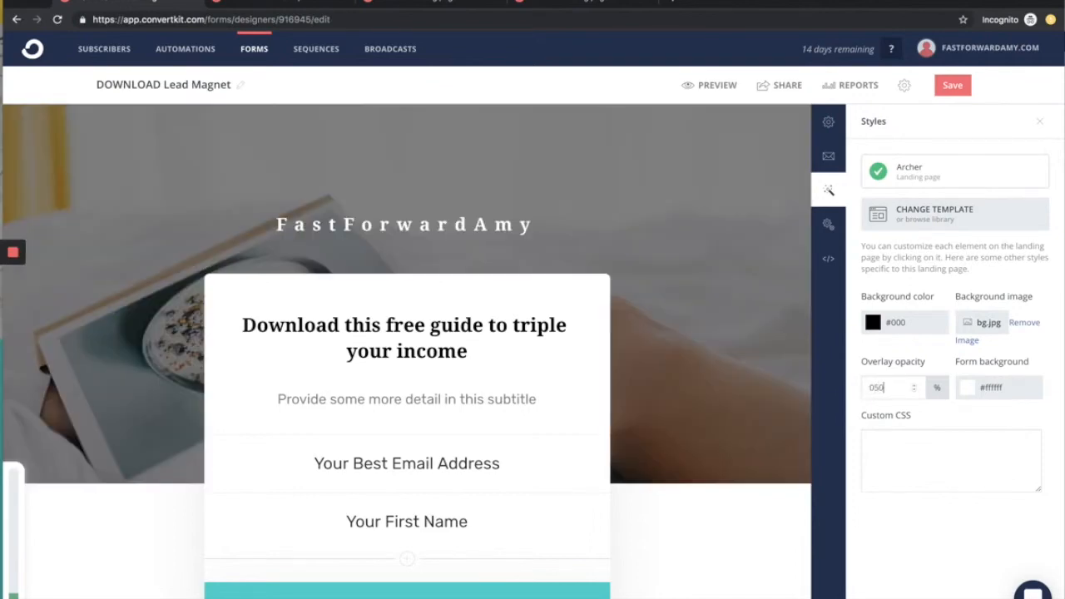
Step: Set the overlay opacity of the landing page's background image to 20%
key("BackSpace")
key("BackSpace")
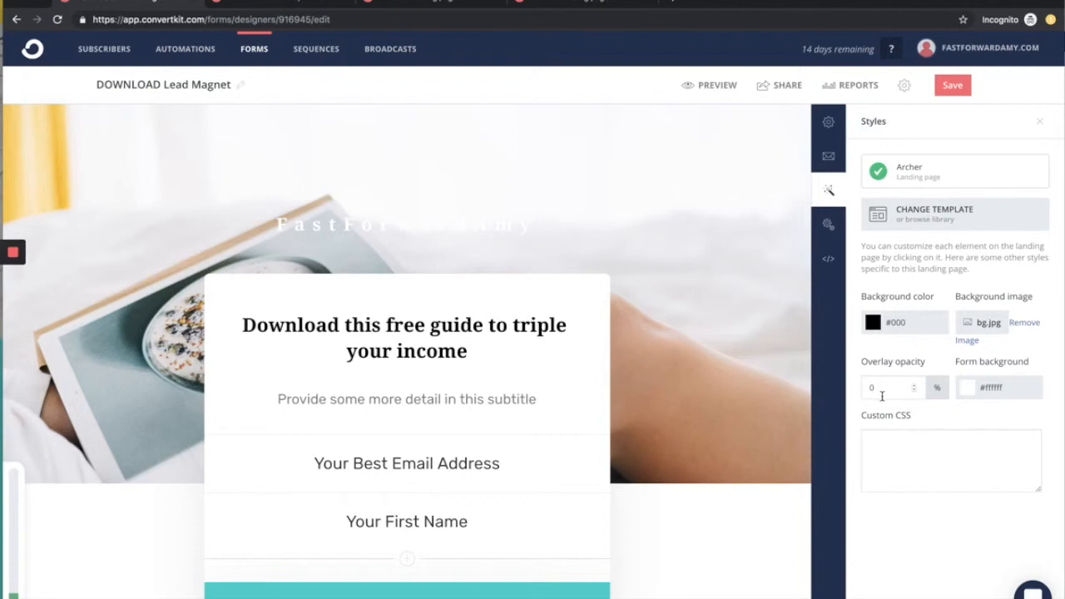
type("20")
left_click(893, 460)
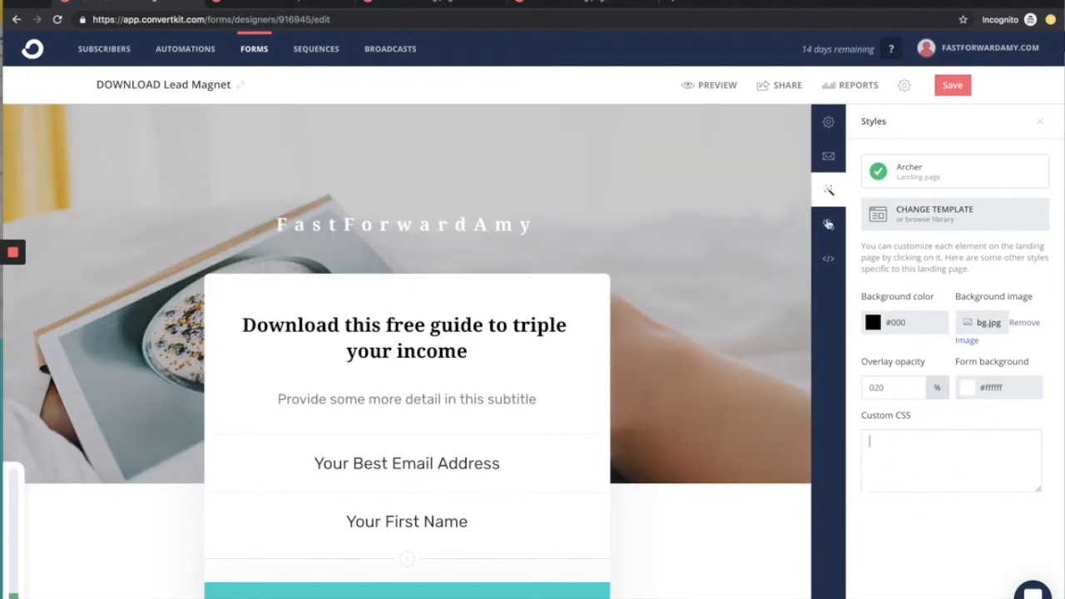
Step: Review the landing page's advanced settings for return visitors and its SEO and analytics options
left_click(828, 223)
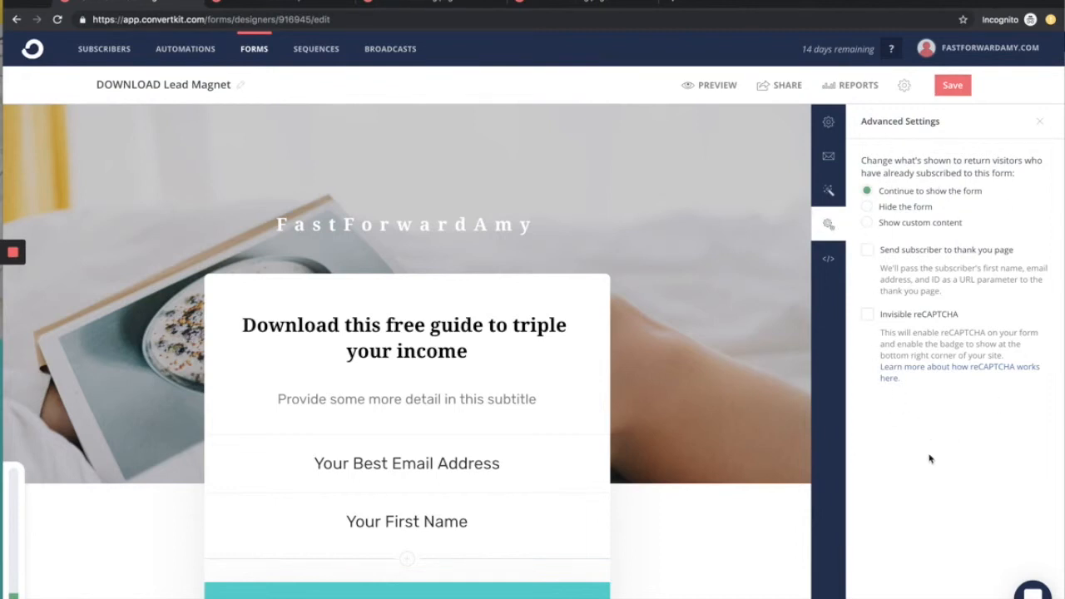
left_click(826, 257)
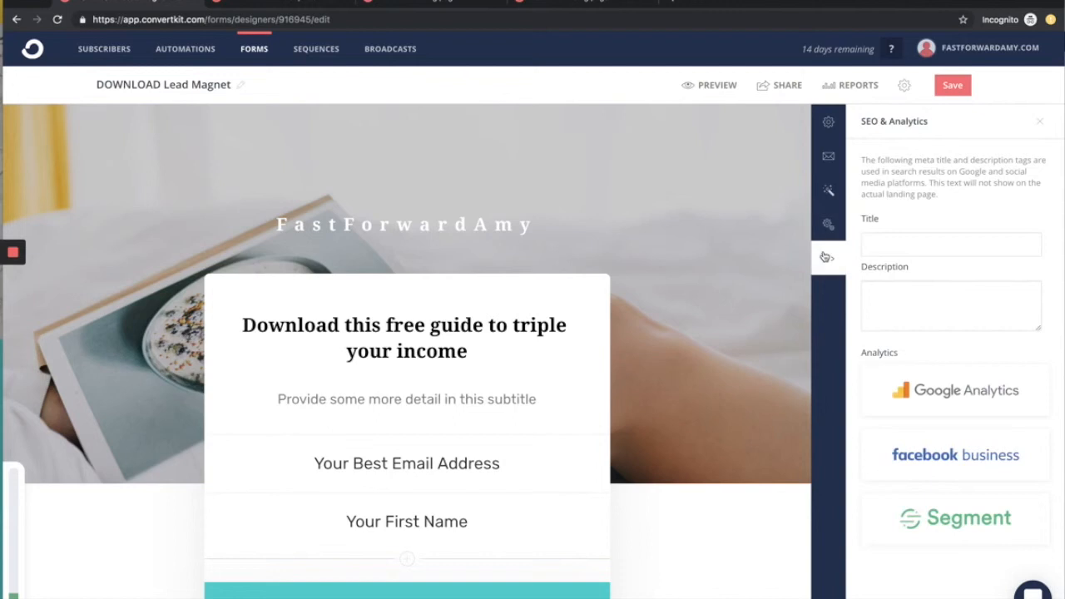
scroll(919, 301, "down", 1)
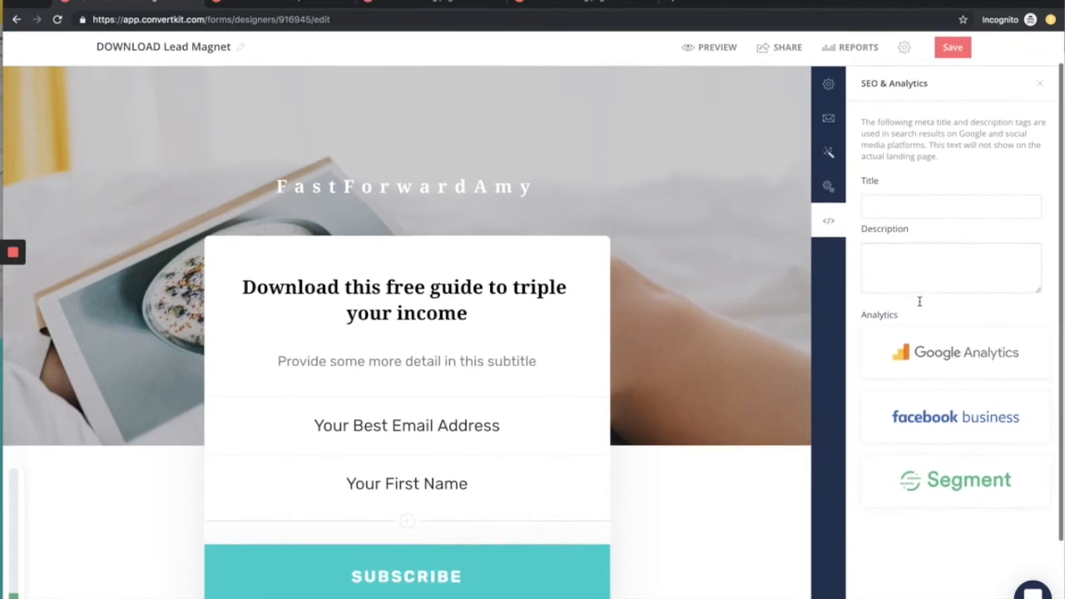
scroll(919, 306, "down", 1)
scroll(920, 304, "up", 1)
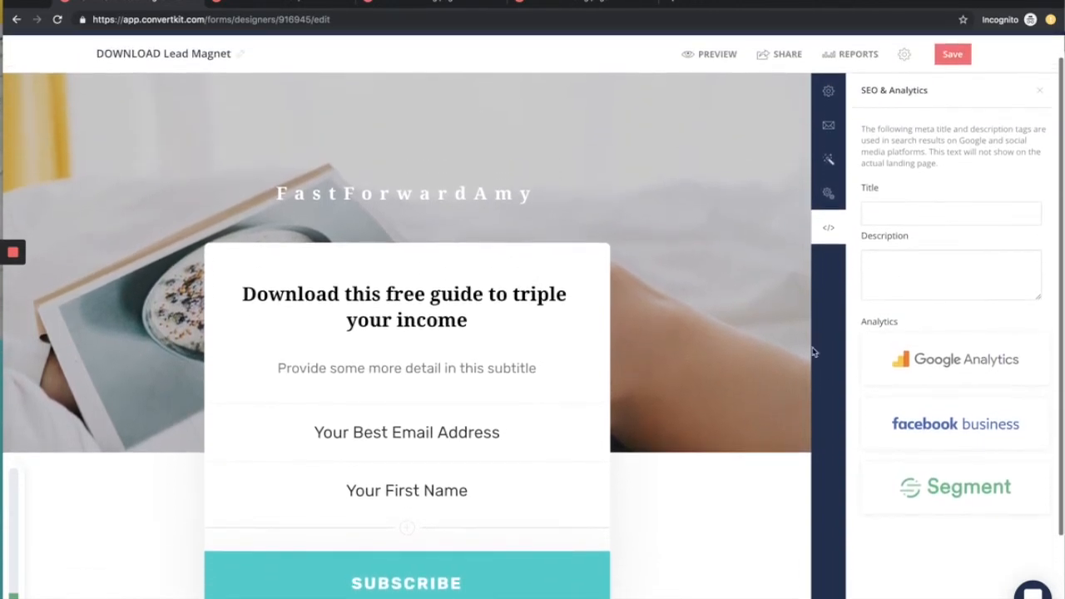
scroll(738, 380, "up", 1)
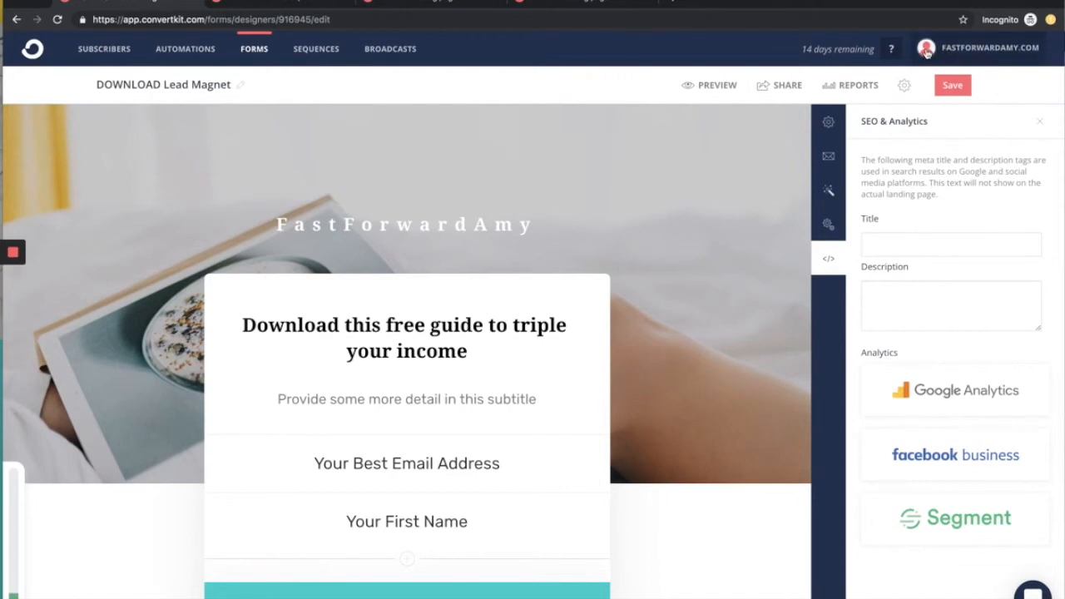
Step: Save the landing page and look over its layout in the editor
left_click(953, 86)
scroll(612, 276, "down", 3)
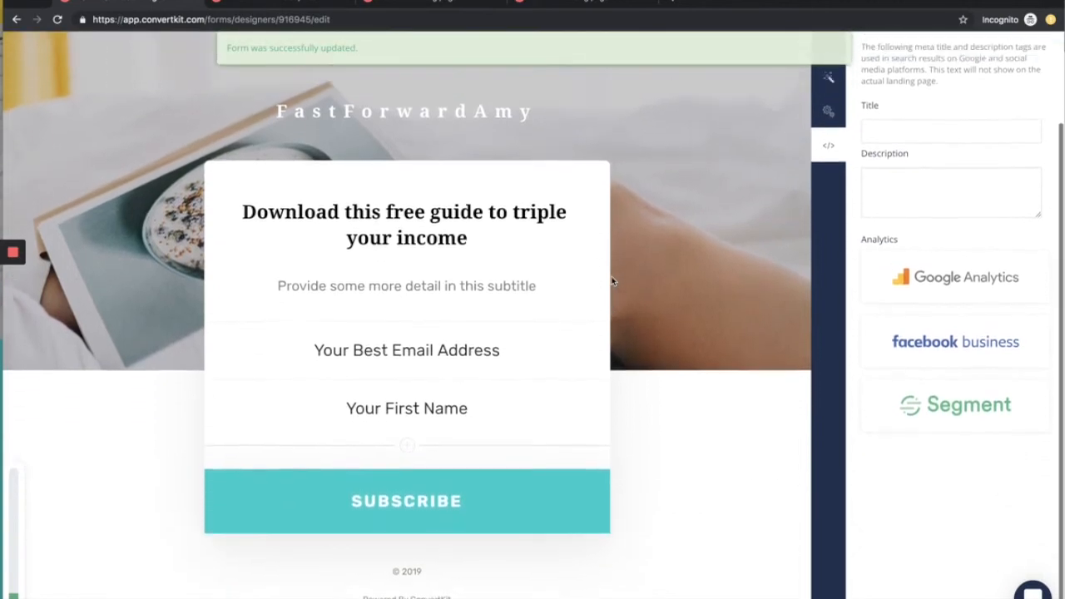
scroll(612, 280, "up", 3)
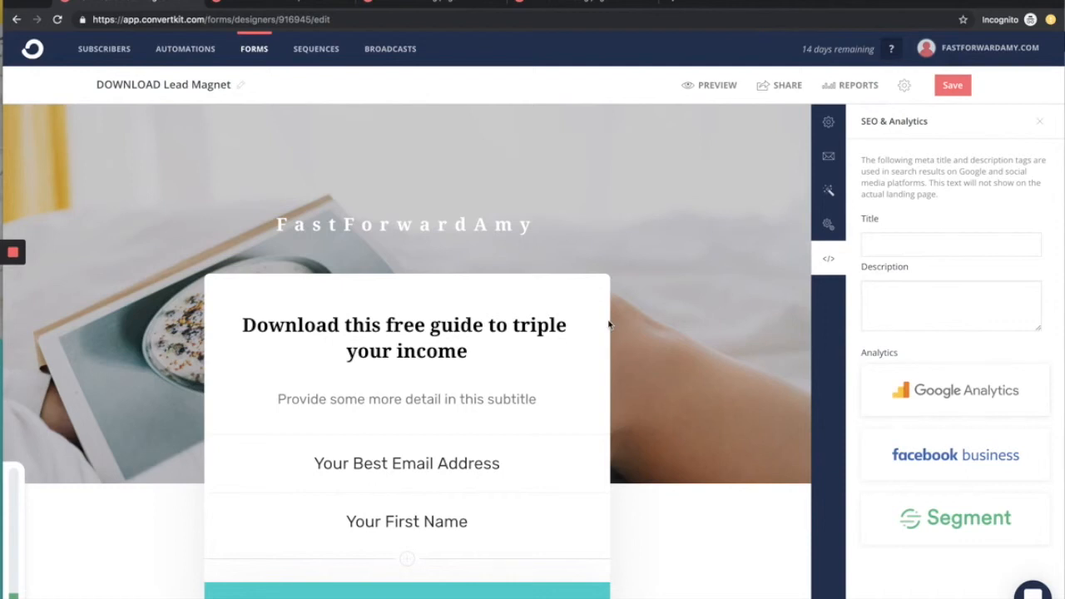
Step: Leave the form editor for the subscribers overview and look through its chart, lifetime totals and confirmed subscribers list
left_click(828, 226)
left_click(113, 55)
scroll(328, 489, "down", 4)
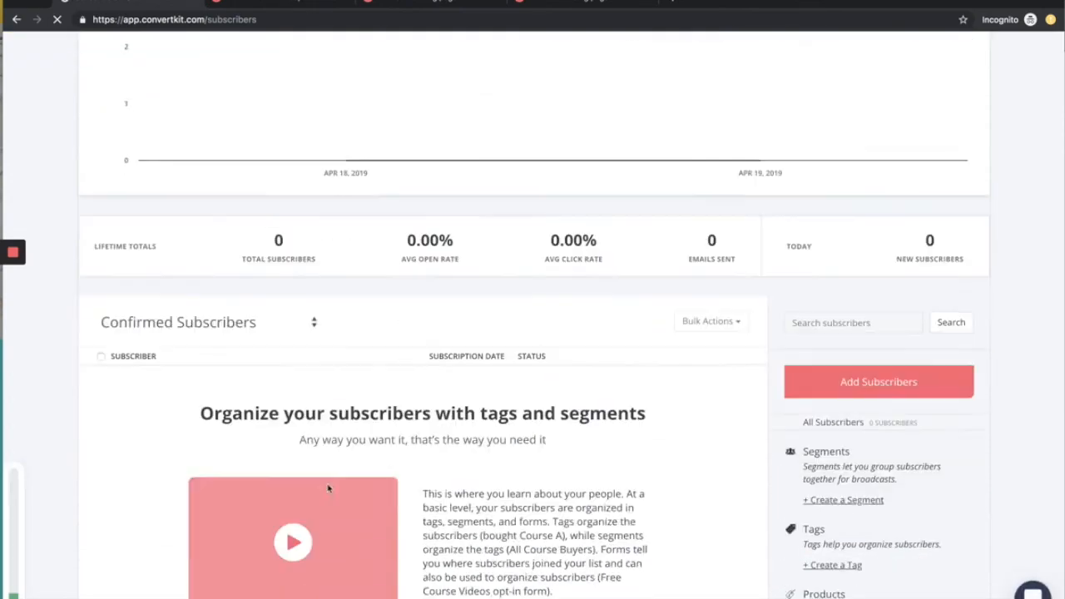
scroll(474, 452, "up", 4)
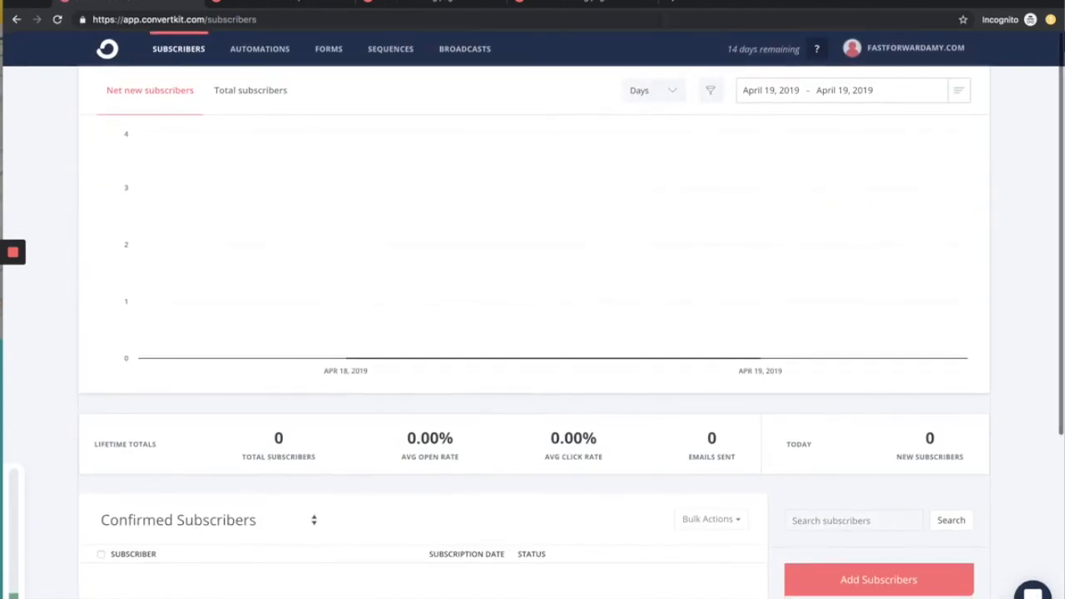
Step: In the account settings, set the GDPR subscriber consent option to show only to subscribers currently in the EU
left_click(897, 53)
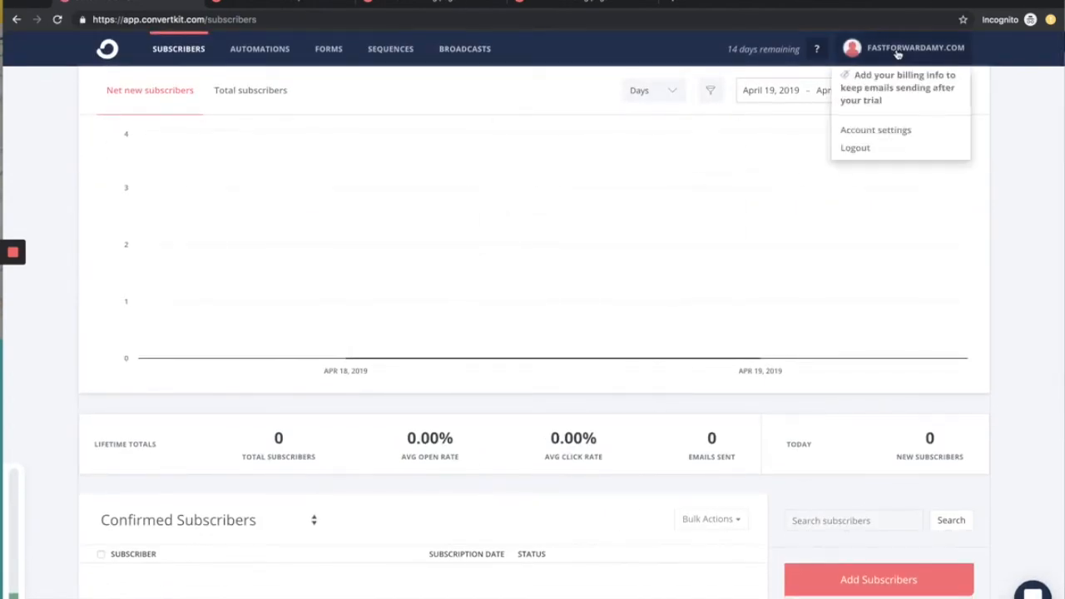
left_click(878, 130)
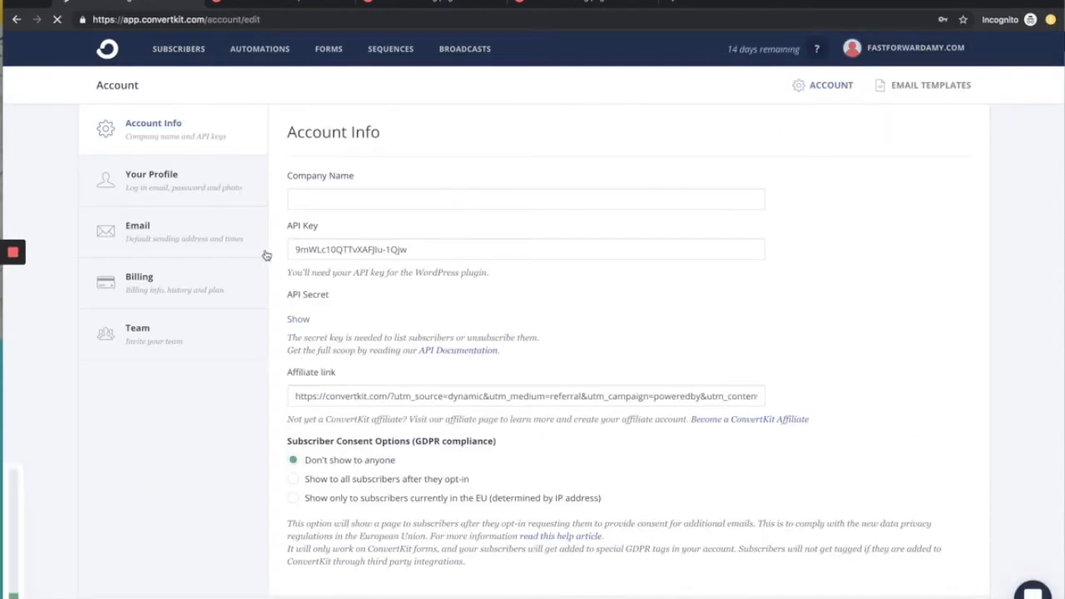
scroll(317, 438, "down", 1)
scroll(317, 438, "down", 1)
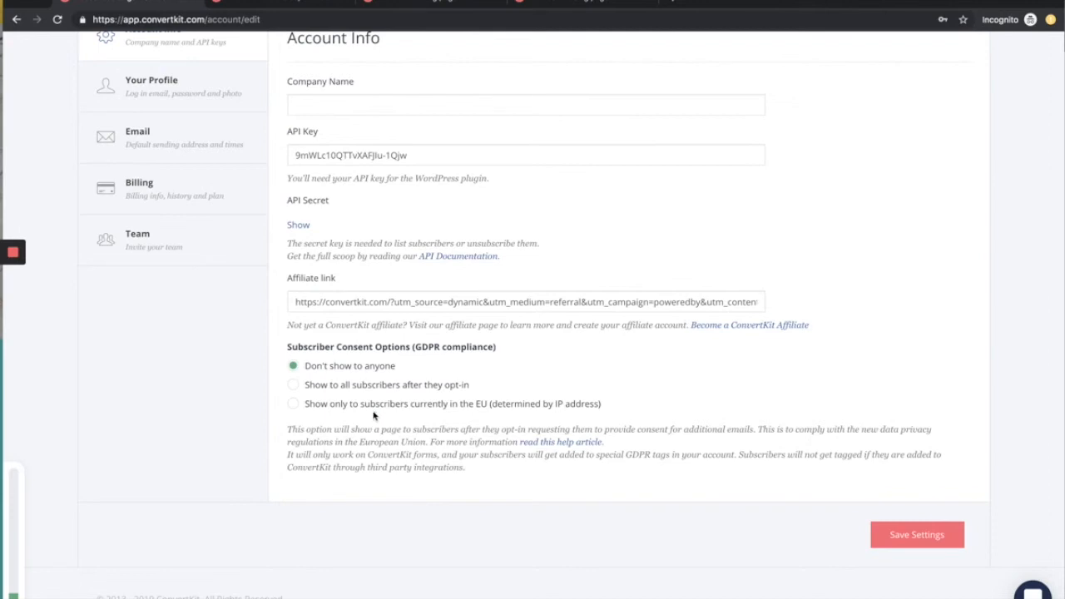
left_click(295, 406)
left_click(294, 388)
left_click(295, 406)
scroll(358, 396, "up", 1)
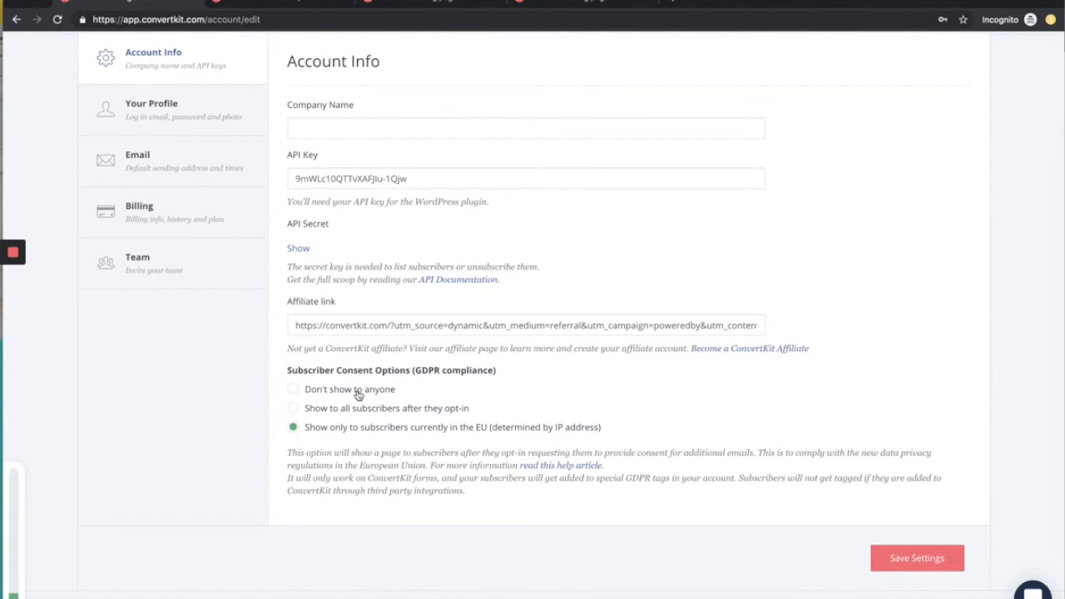
scroll(358, 395, "up", 2)
scroll(624, 382, "down", 3)
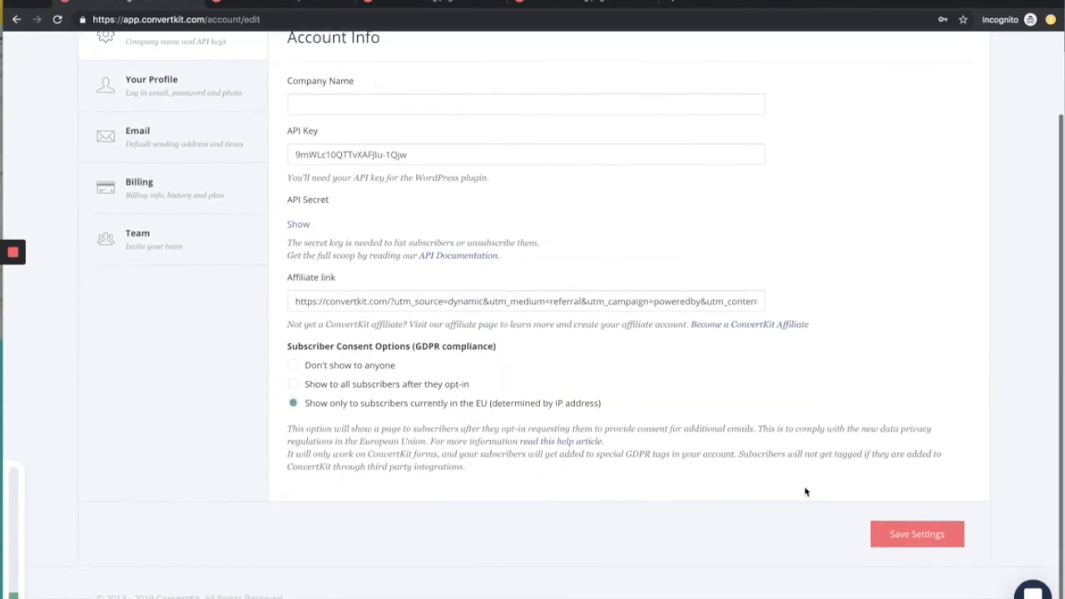